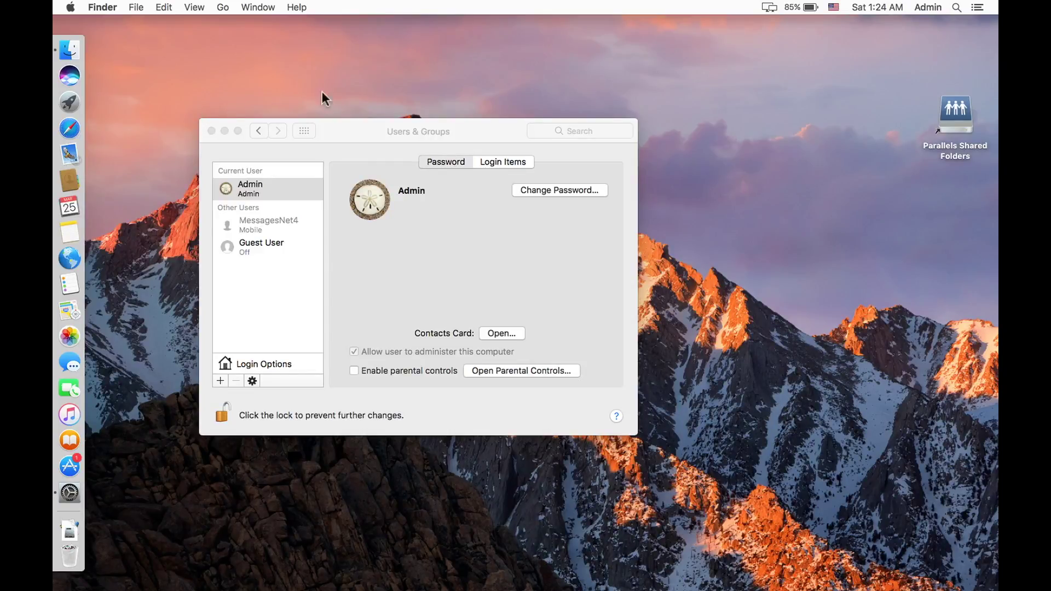
Step: Close the Users & Groups window, then try to reopen System Preferences from the Dock
{"action": "left_click_drag", "start_coordinate": [338, 127], "coordinate": [380, 127]}
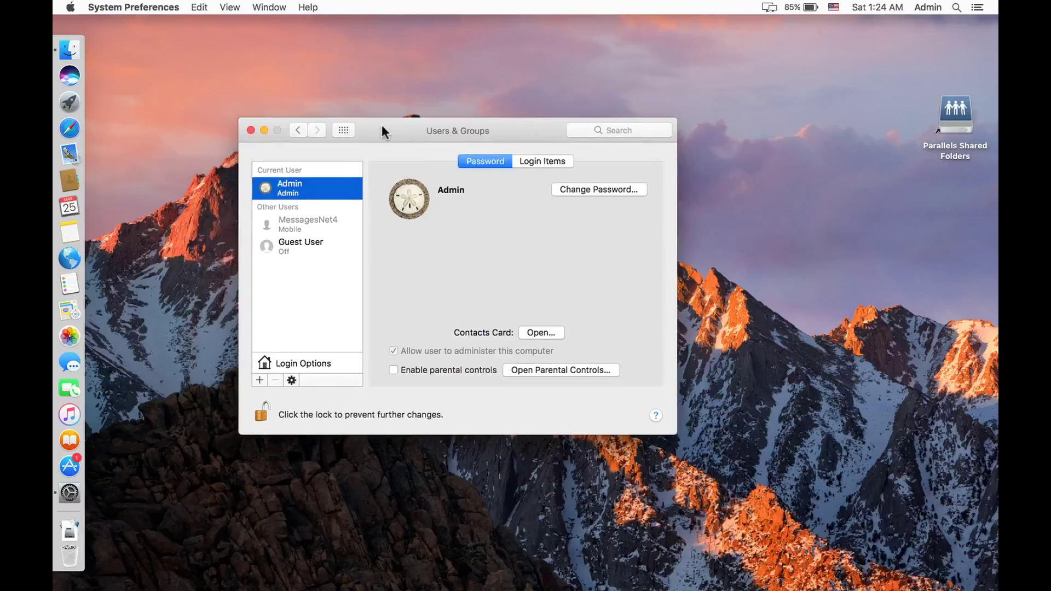
{"action": "left_click", "coordinate": [252, 129]}
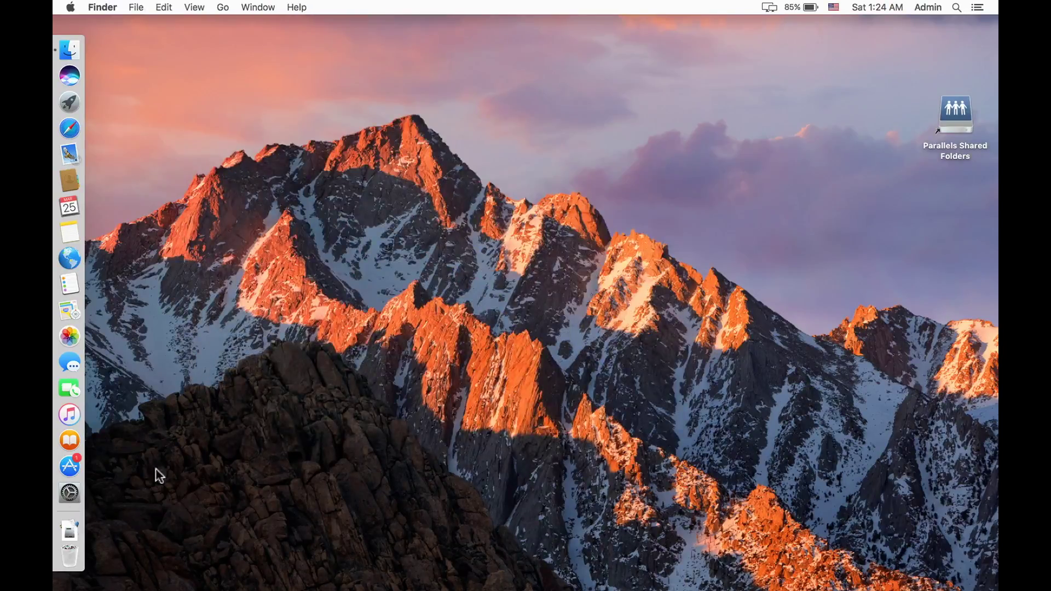
{"action": "left_click", "coordinate": [83, 491]}
{"action": "left_click", "coordinate": [73, 494]}
Step: Open Users & Groups via Apple menu > System Preferences and unlock it with the admin password
{"action": "left_click", "coordinate": [71, 7]}
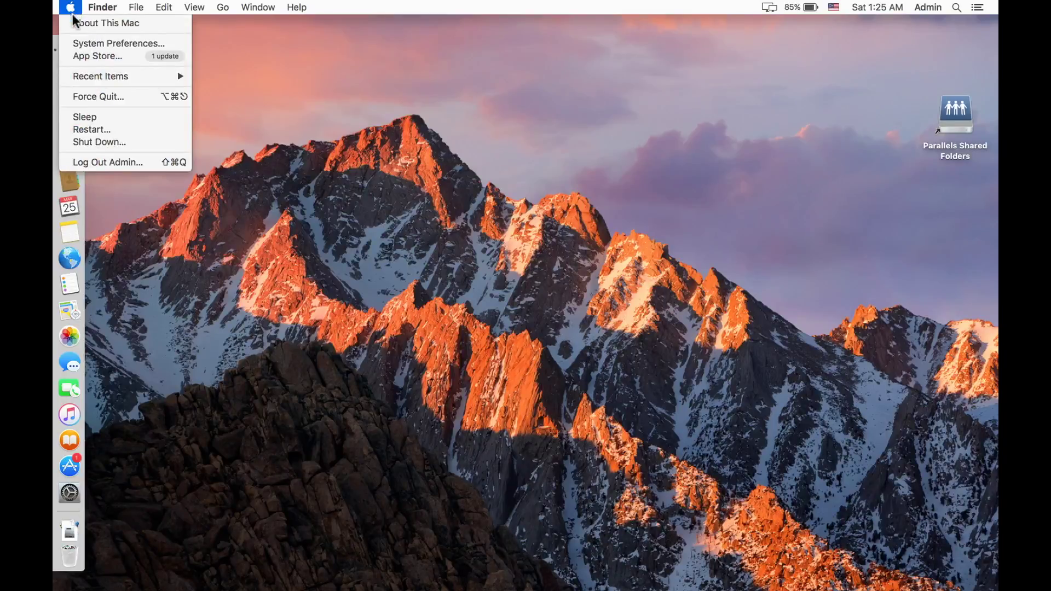
{"action": "left_click", "coordinate": [102, 44]}
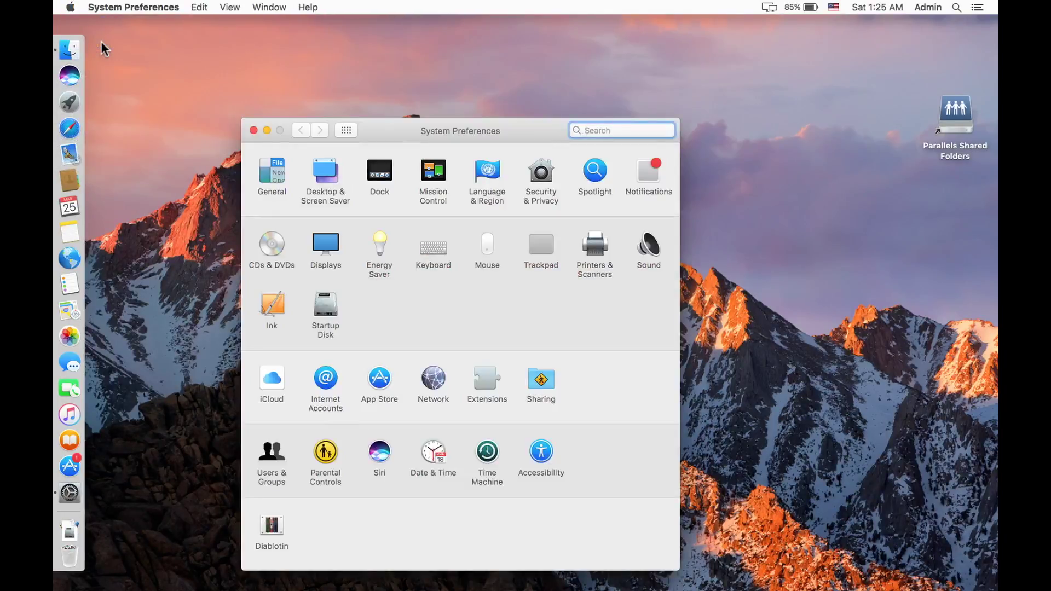
{"action": "left_click_drag", "start_coordinate": [391, 131], "coordinate": [403, 84]}
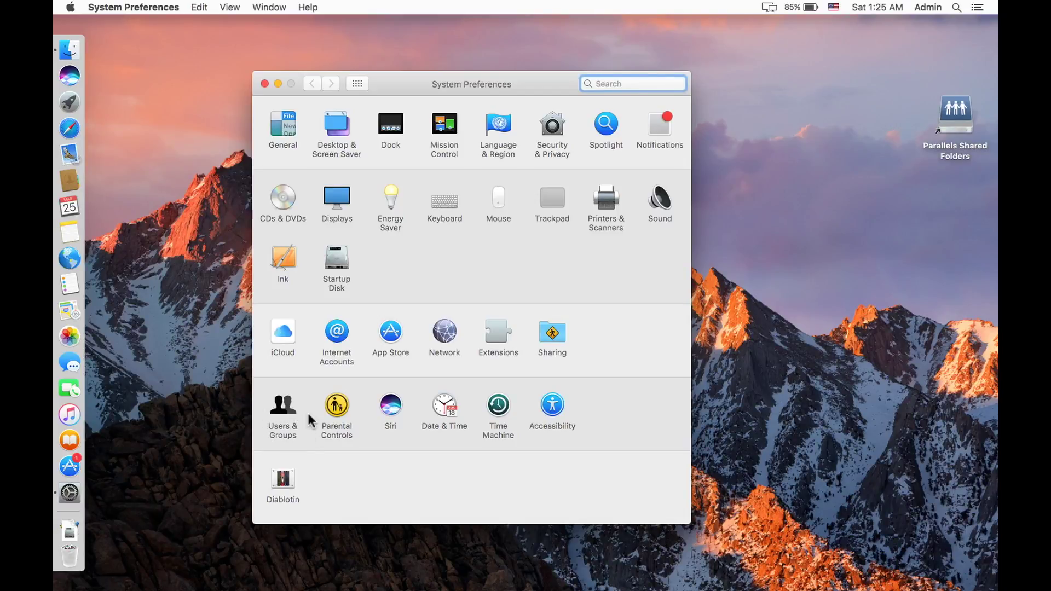
{"action": "left_click", "coordinate": [279, 412]}
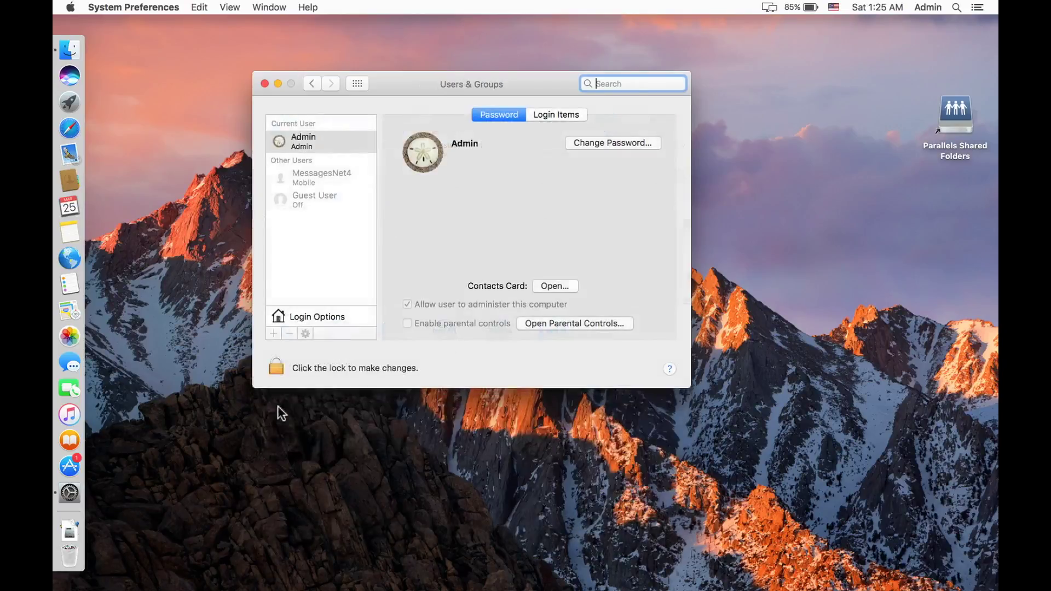
{"action": "left_click", "coordinate": [277, 366]}
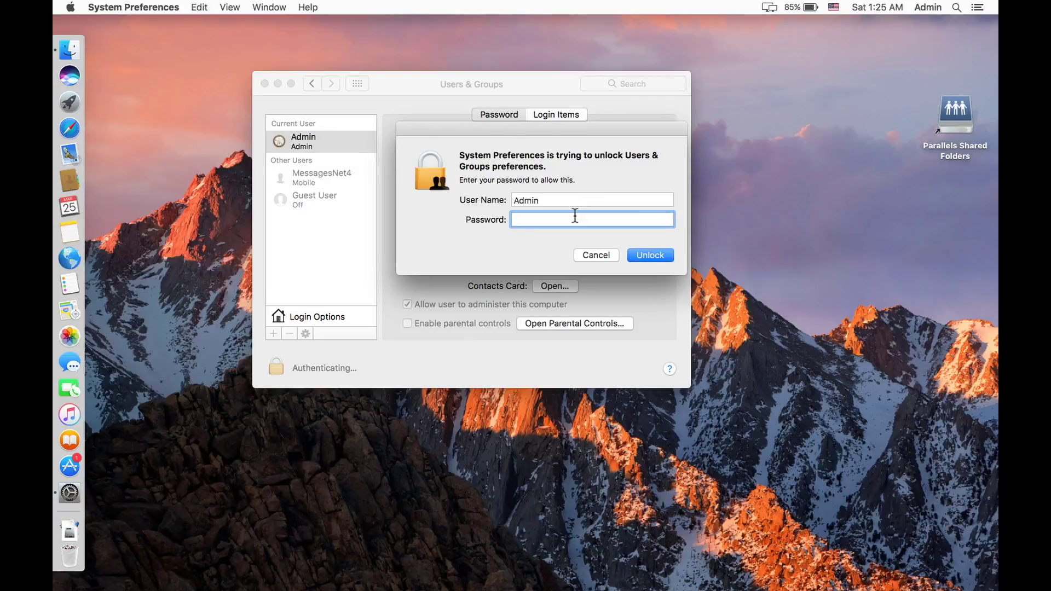
{"action": "type", "text": "******"}
{"action": "key", "text": "Return"}
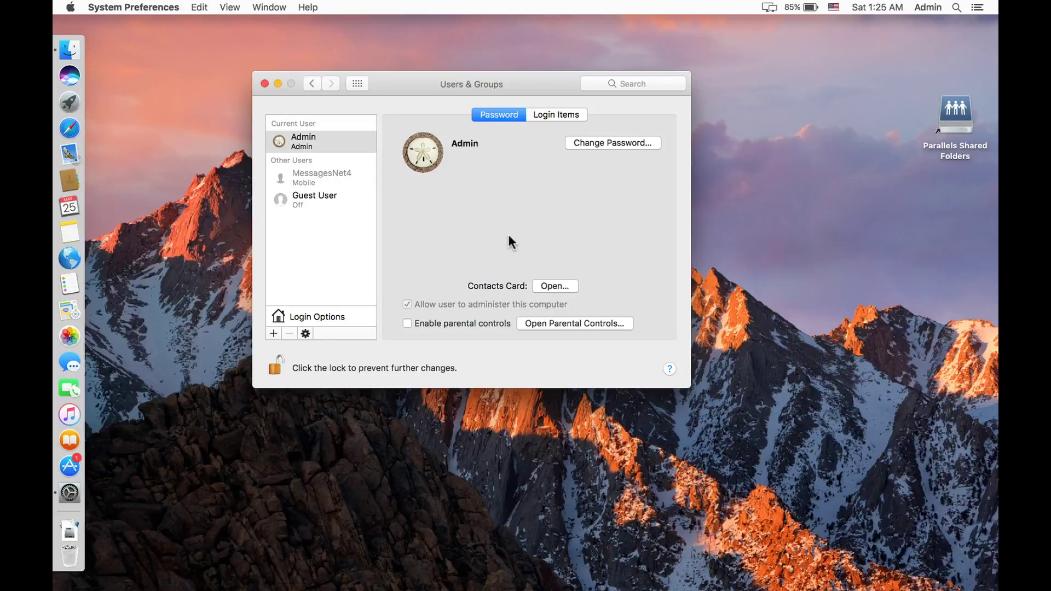
Step: Add a new account of type Managed with Parental Controls, age rating 12+
{"action": "left_click", "coordinate": [274, 333]}
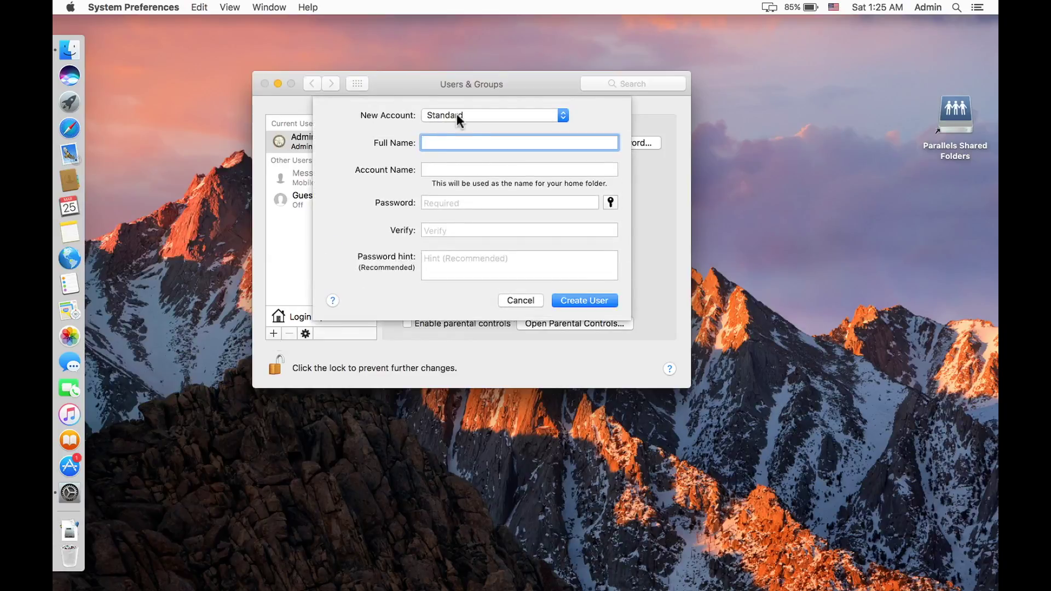
{"action": "left_click", "coordinate": [455, 113]}
{"action": "left_click", "coordinate": [456, 113]}
{"action": "left_click", "coordinate": [455, 113]}
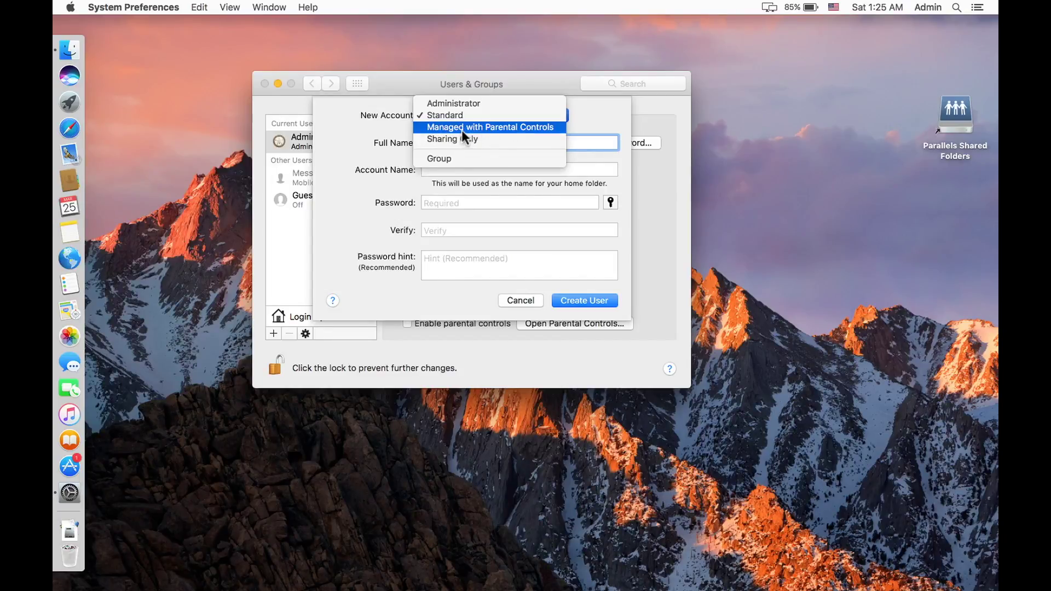
{"action": "left_click", "coordinate": [461, 130]}
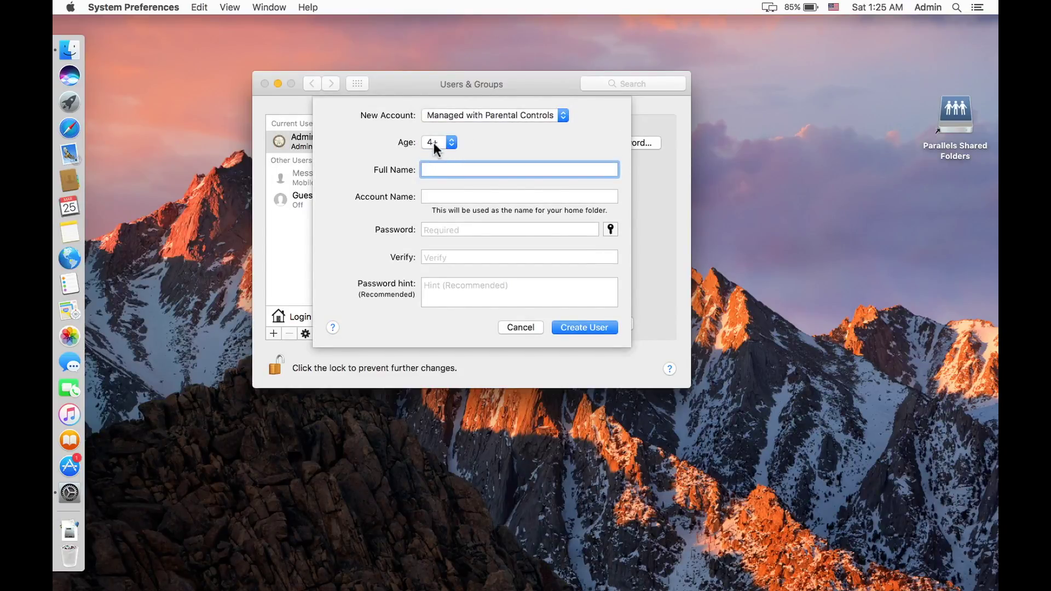
{"action": "left_click", "coordinate": [448, 141]}
Step: Fill in the full name, account name and matching password, then create the user
{"action": "type", "text": "Bobby"}
{"action": "left_click", "coordinate": [437, 195]}
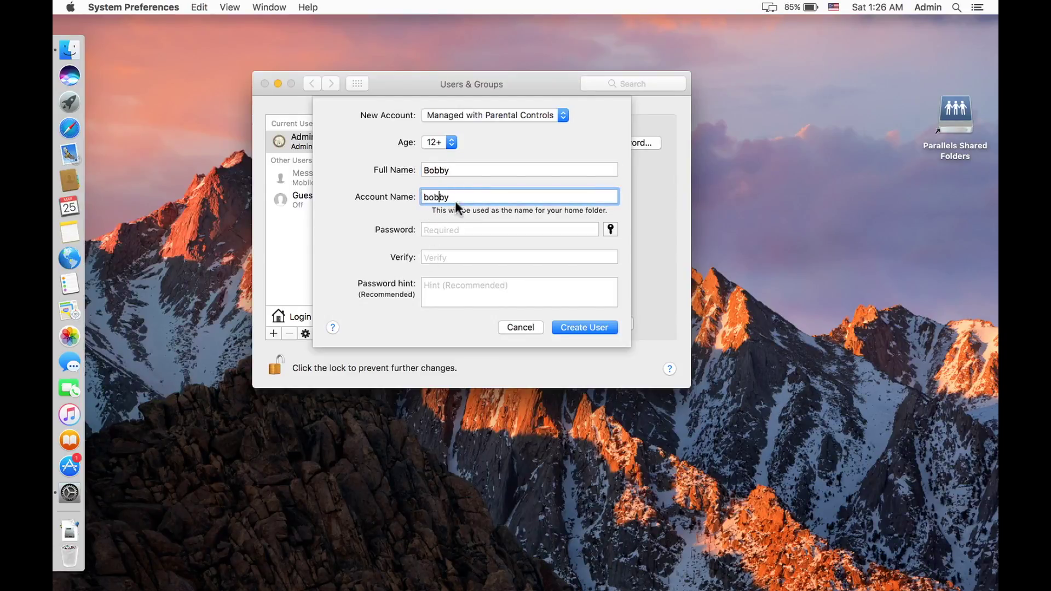
{"action": "left_click", "coordinate": [457, 230]}
{"action": "type", "text": "•••••"}
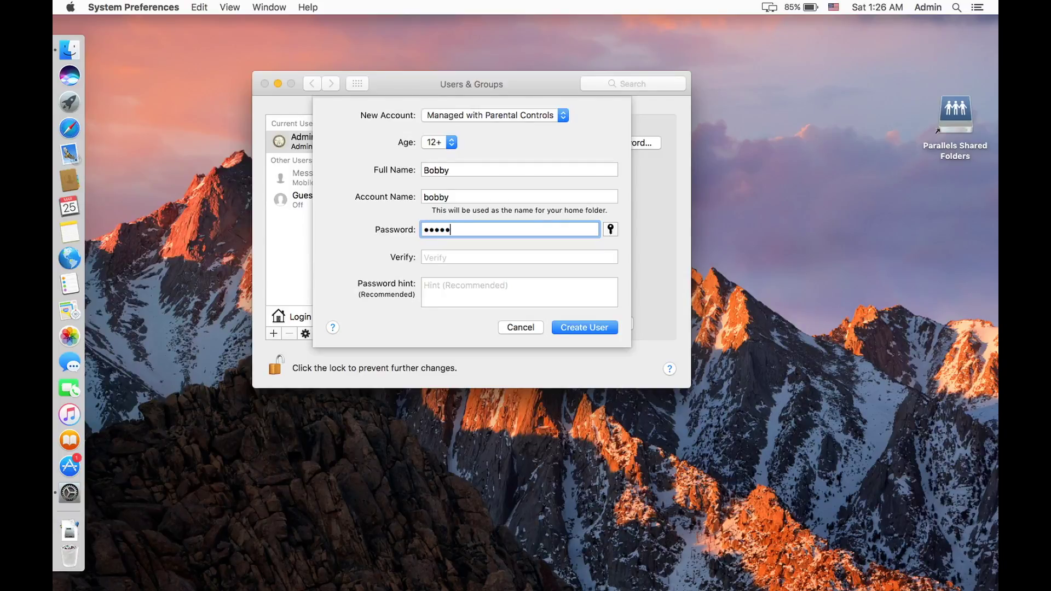
{"action": "left_click", "coordinate": [457, 256]}
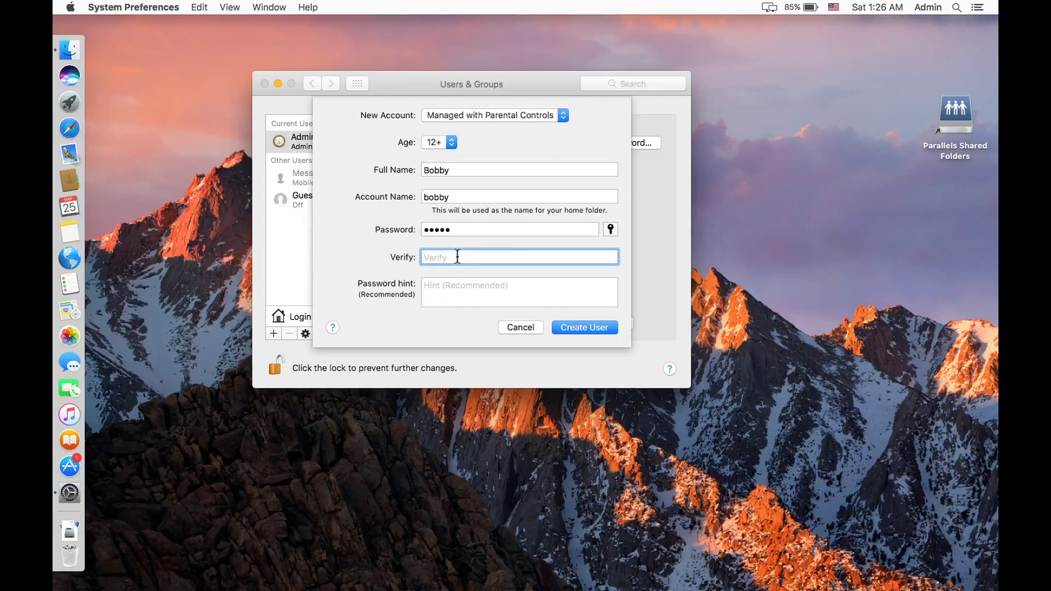
{"action": "type", "text": "•••••"}
{"action": "left_click", "coordinate": [584, 327]}
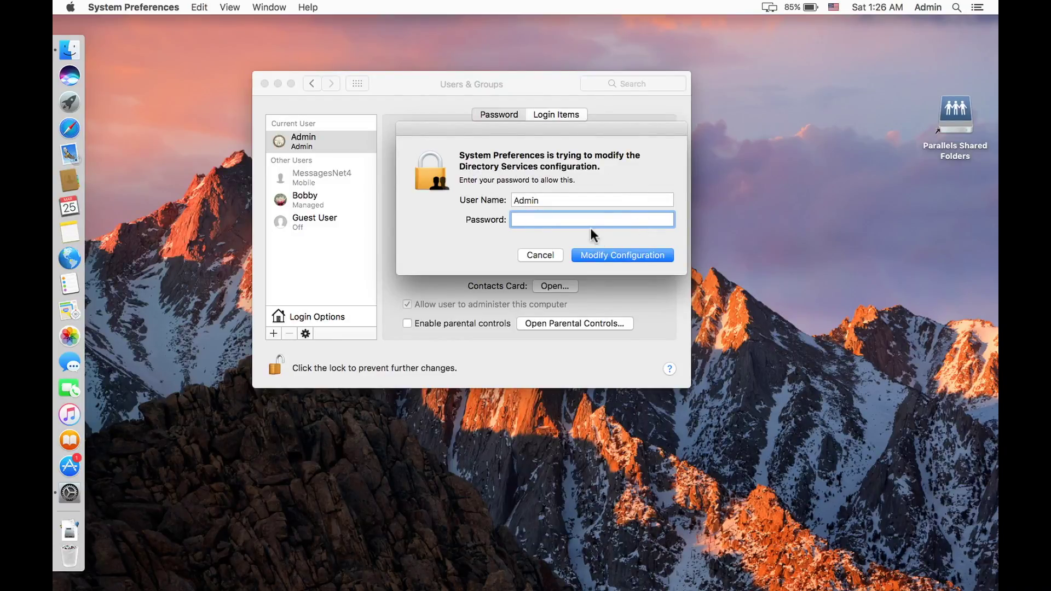
Step: Approve with the admin password, select the new user, and open its Parental Controls with admin authentication
{"action": "type", "text": "•••••"}
{"action": "left_click", "coordinate": [619, 258]}
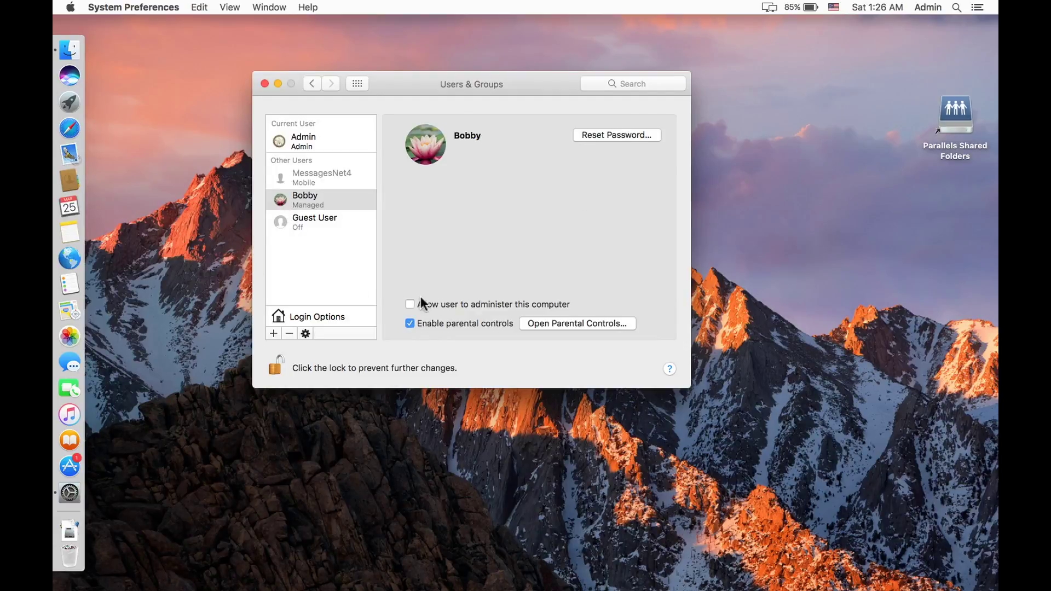
{"action": "left_click", "coordinate": [290, 206]}
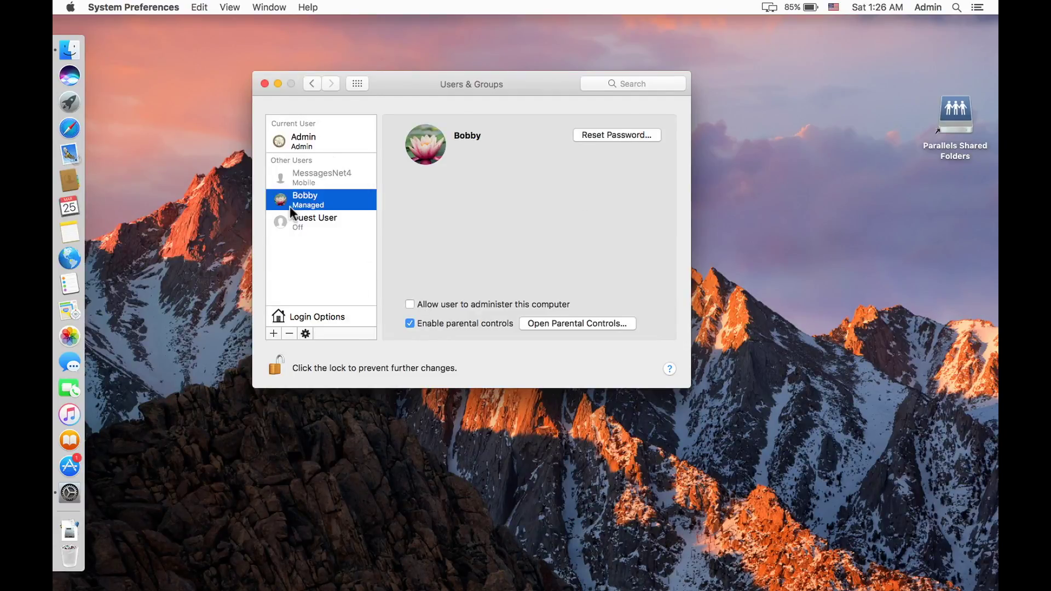
{"action": "left_click", "coordinate": [563, 324]}
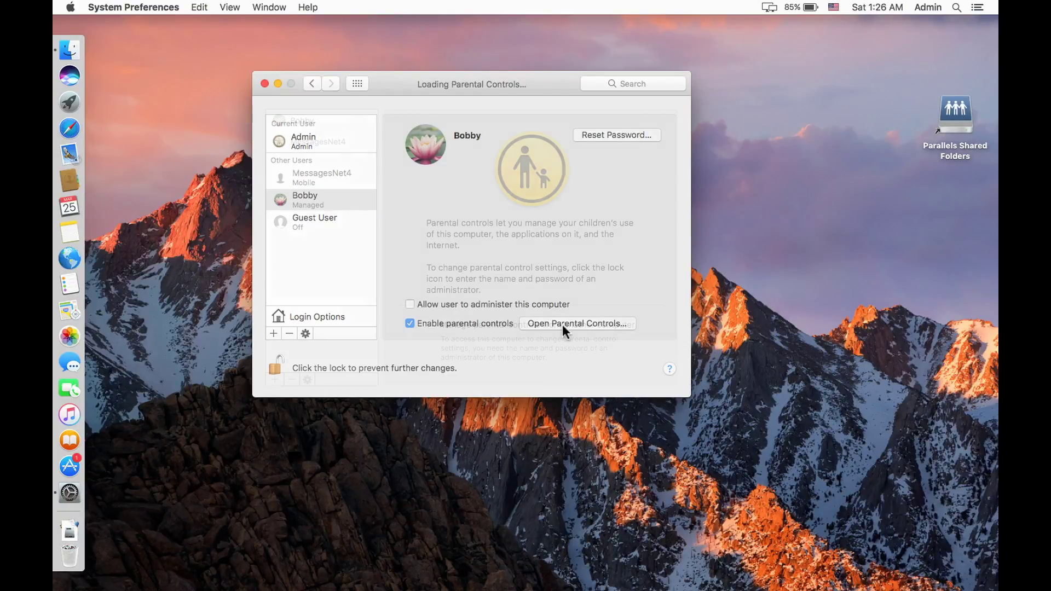
{"action": "type", "text": "•••••"}
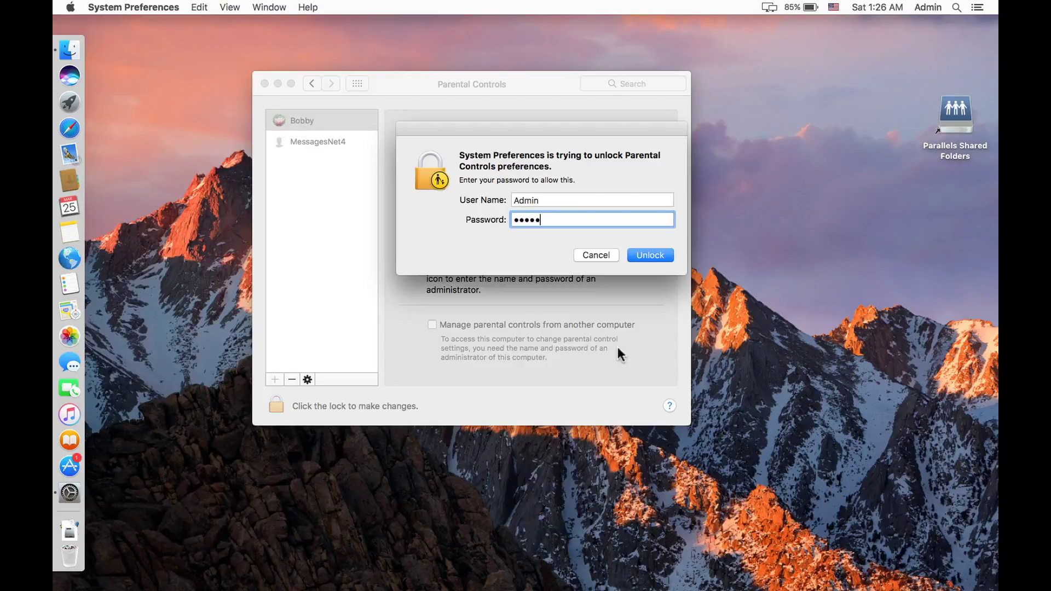
Step: Unlock Parental Controls and uncheck Allow use of camera for the managed account
{"action": "left_click", "coordinate": [646, 256]}
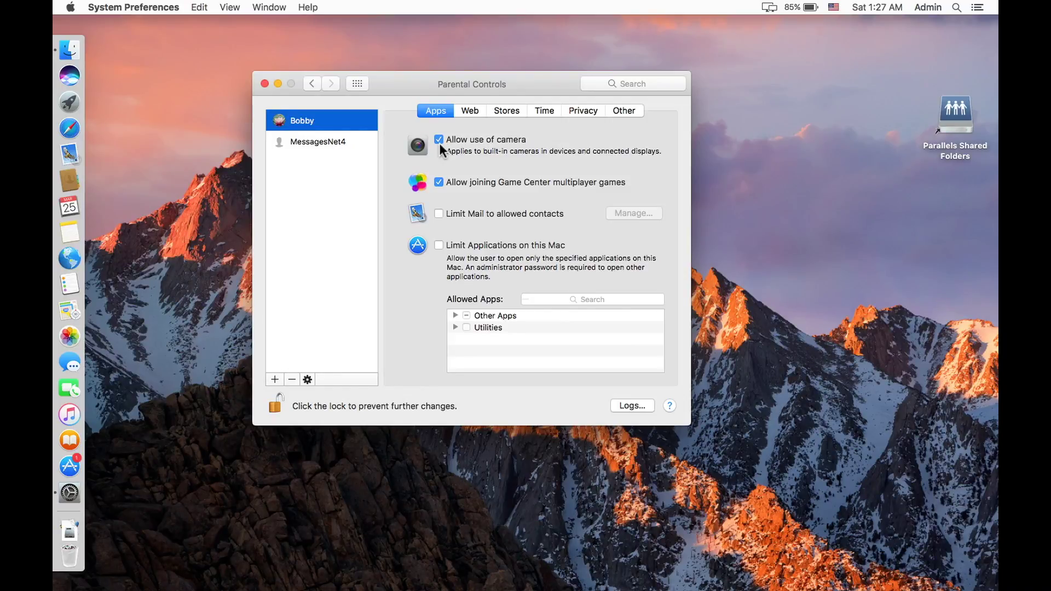
{"action": "left_click", "coordinate": [438, 139]}
Step: Enable Limit Applications and uncheck DVD Player and Photo Booth under Other Apps
{"action": "left_click", "coordinate": [439, 245]}
{"action": "left_click", "coordinate": [453, 315]}
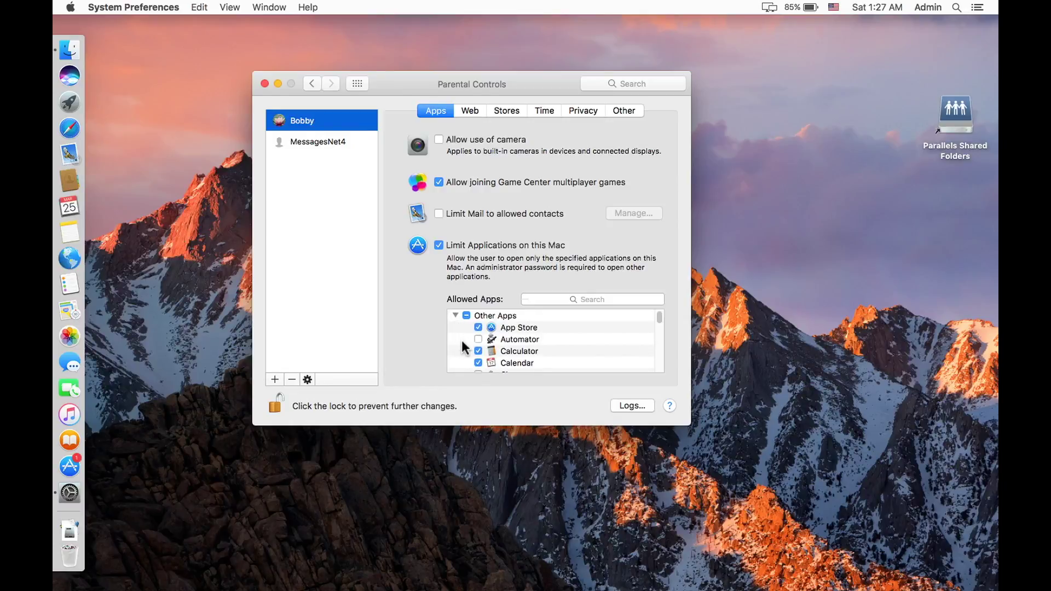
{"action": "scroll", "coordinate": [461, 339], "scroll_direction": "down", "scroll_amount": 2}
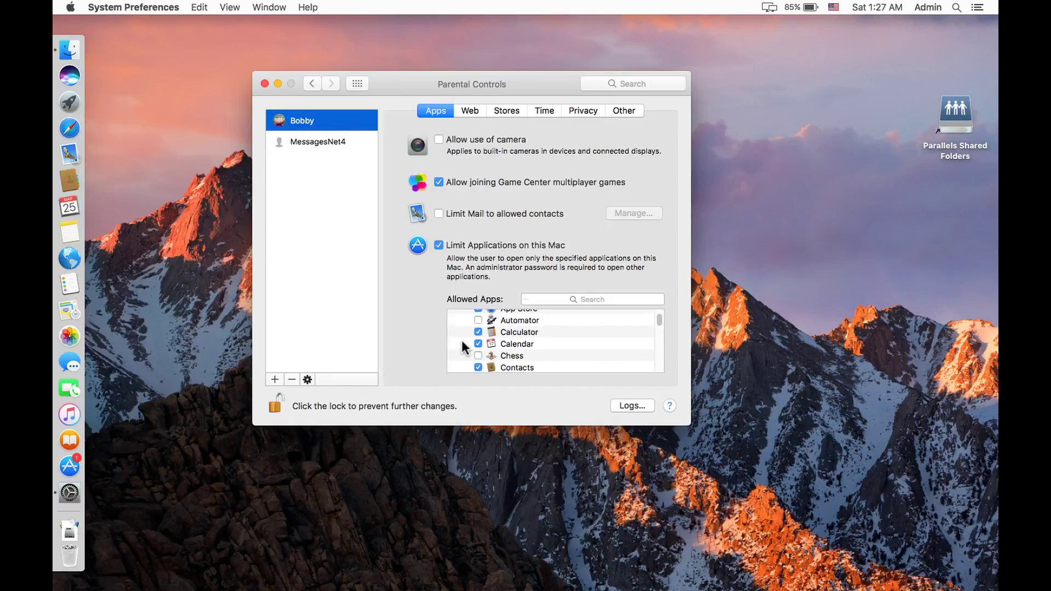
{"action": "scroll", "coordinate": [462, 341], "scroll_direction": "down", "scroll_amount": 3}
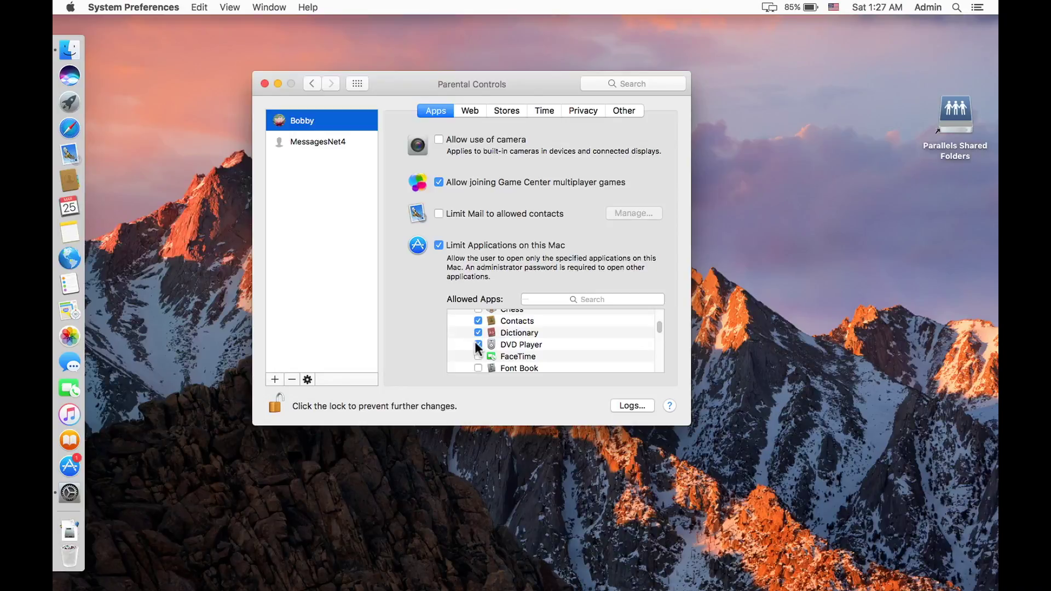
{"action": "left_click", "coordinate": [475, 344]}
{"action": "scroll", "coordinate": [476, 345], "scroll_direction": "down", "scroll_amount": 1}
{"action": "scroll", "coordinate": [475, 345], "scroll_direction": "down", "scroll_amount": 5}
{"action": "scroll", "coordinate": [476, 348], "scroll_direction": "up", "scroll_amount": 1}
{"action": "left_click", "coordinate": [478, 346]}
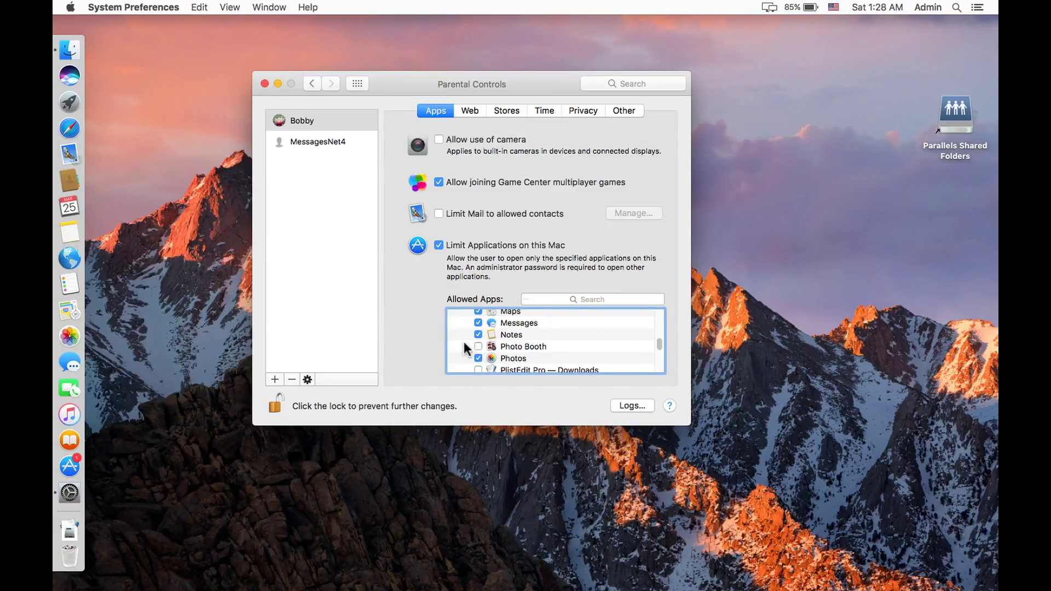
Step: Uncheck Reminders, System Preferences and System Information in the allowed apps list
{"action": "scroll", "coordinate": [463, 339], "scroll_direction": "down", "scroll_amount": 3}
{"action": "scroll", "coordinate": [464, 345], "scroll_direction": "down", "scroll_amount": 4}
{"action": "scroll", "coordinate": [464, 341], "scroll_direction": "down", "scroll_amount": 1}
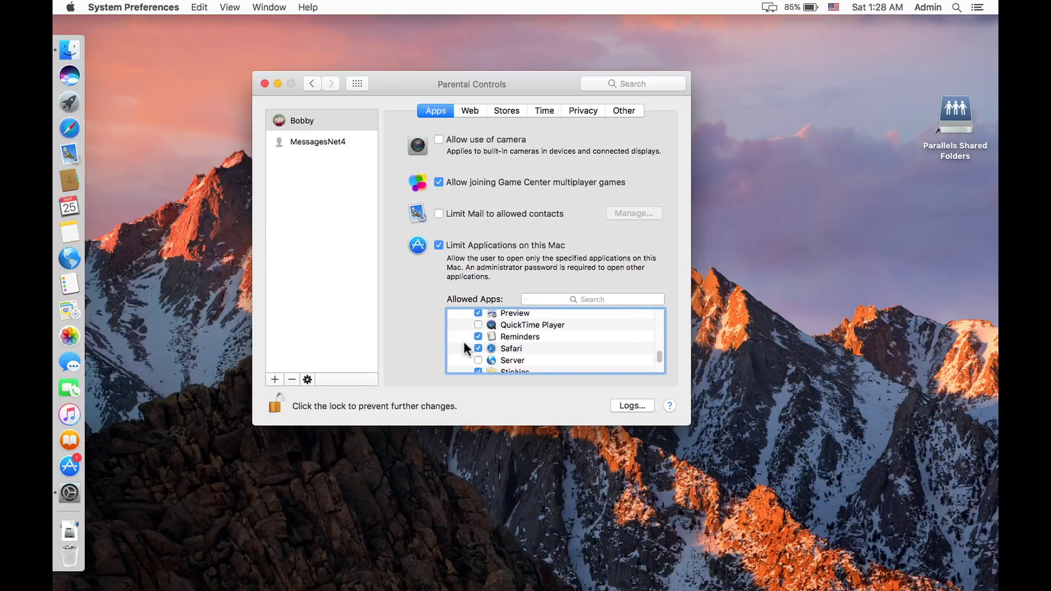
{"action": "left_click", "coordinate": [477, 336]}
{"action": "scroll", "coordinate": [450, 348], "scroll_direction": "down", "scroll_amount": 5}
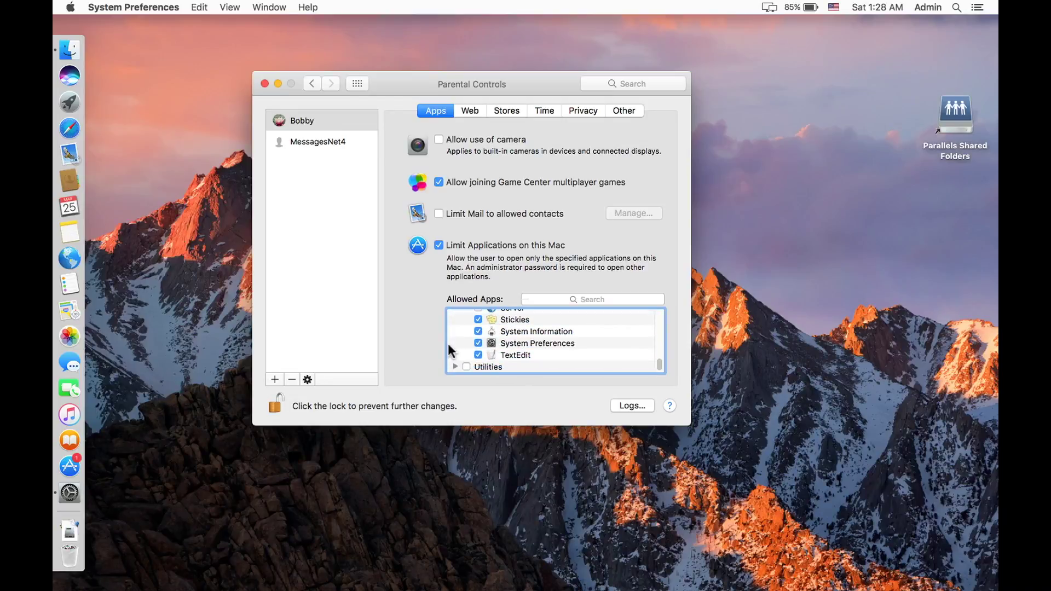
{"action": "left_click", "coordinate": [478, 343]}
{"action": "left_click", "coordinate": [477, 332]}
{"action": "scroll", "coordinate": [461, 332], "scroll_direction": "up", "scroll_amount": 2}
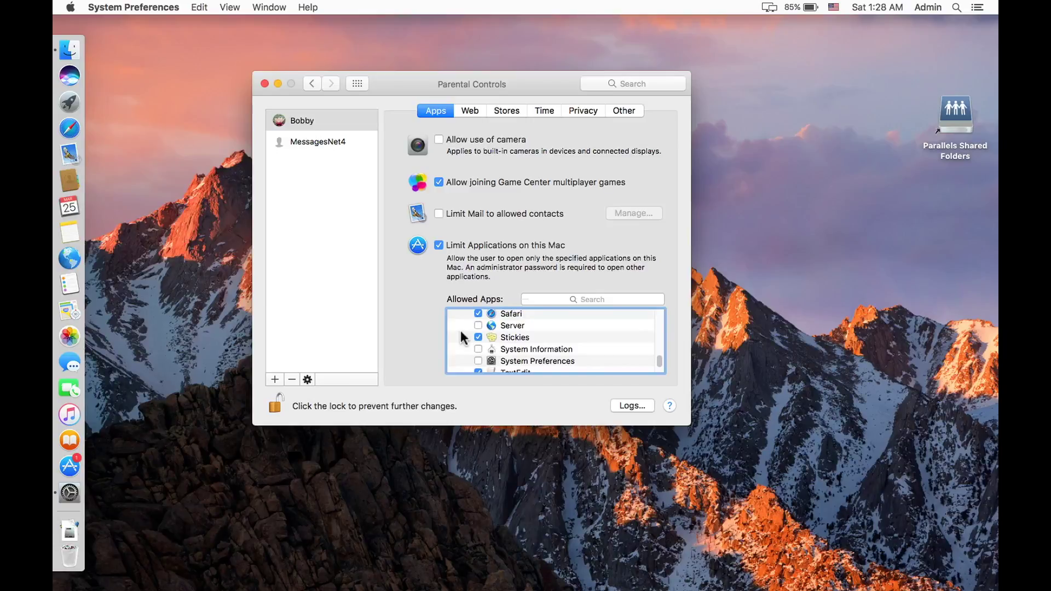
{"action": "scroll", "coordinate": [461, 330], "scroll_direction": "up", "scroll_amount": 4}
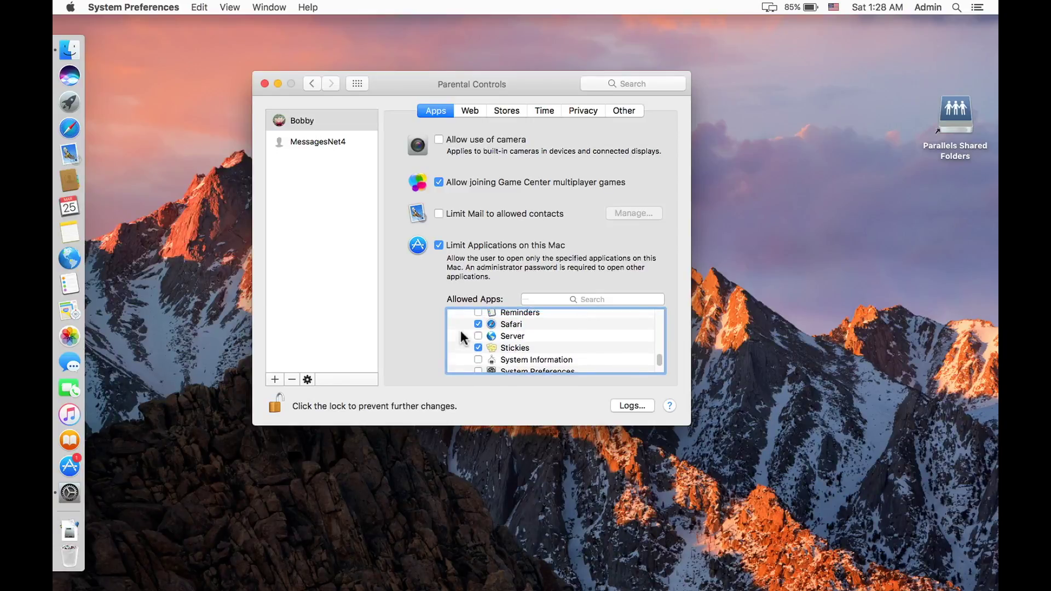
{"action": "scroll", "coordinate": [461, 330], "scroll_direction": "up", "scroll_amount": 2}
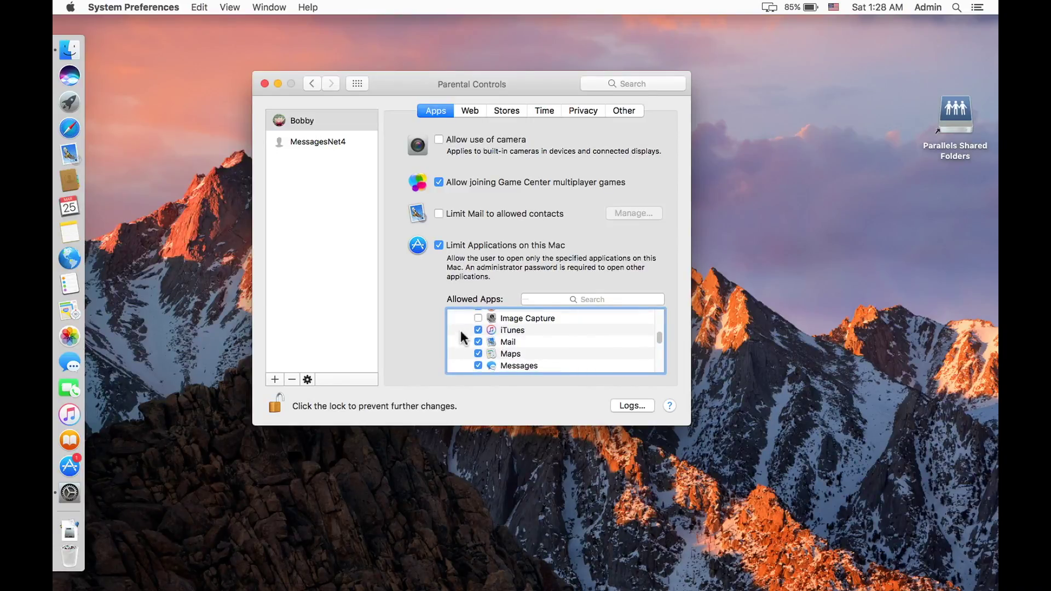
{"action": "scroll", "coordinate": [461, 330], "scroll_direction": "down", "scroll_amount": 1}
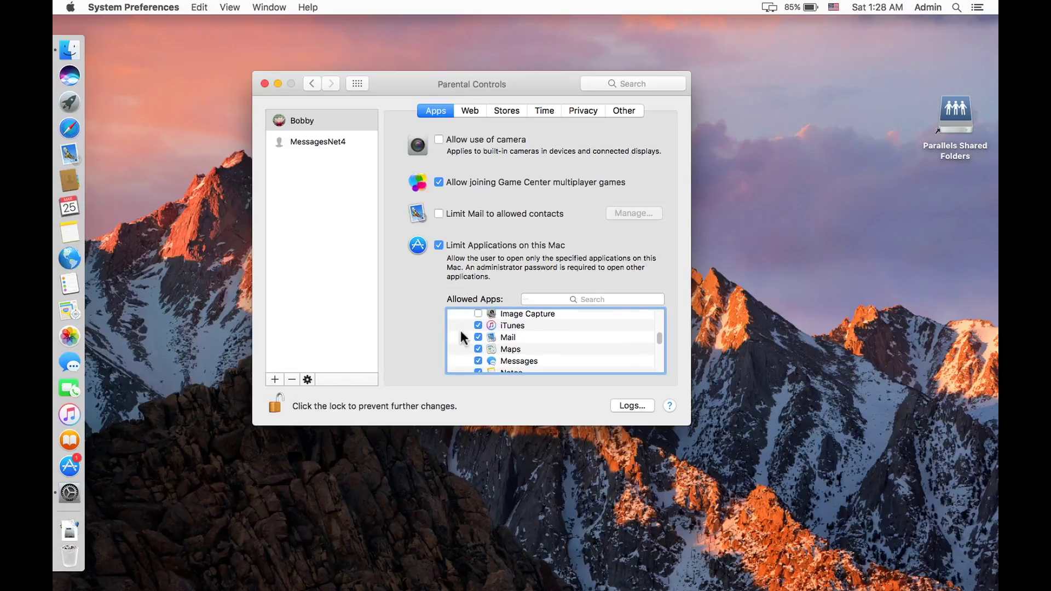
{"action": "scroll", "coordinate": [462, 330], "scroll_direction": "down", "scroll_amount": 2}
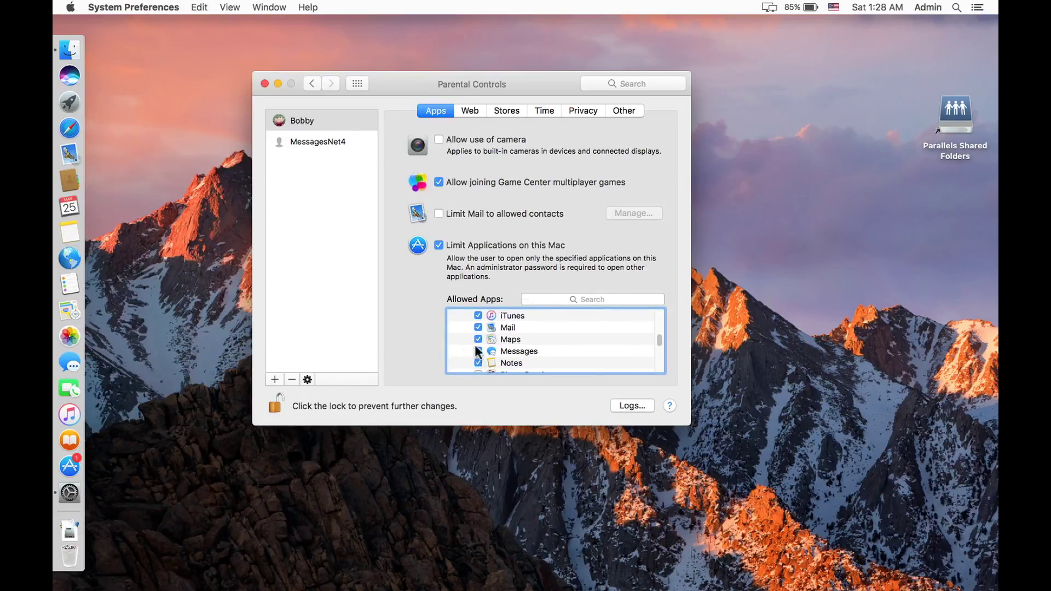
{"action": "scroll", "coordinate": [469, 348], "scroll_direction": "down", "scroll_amount": 1}
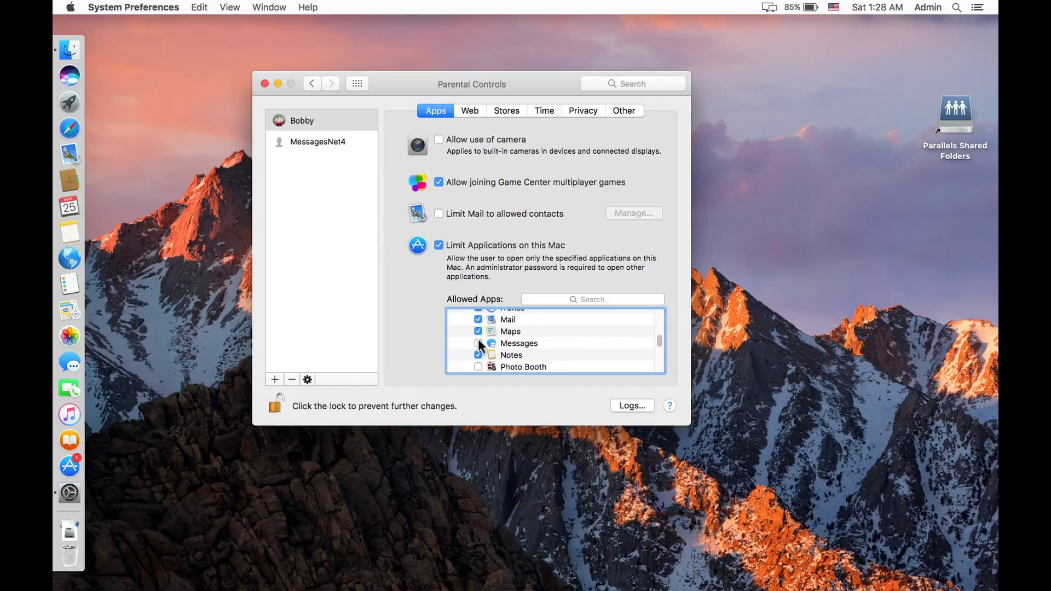
{"action": "scroll", "coordinate": [462, 339], "scroll_direction": "down", "scroll_amount": 3}
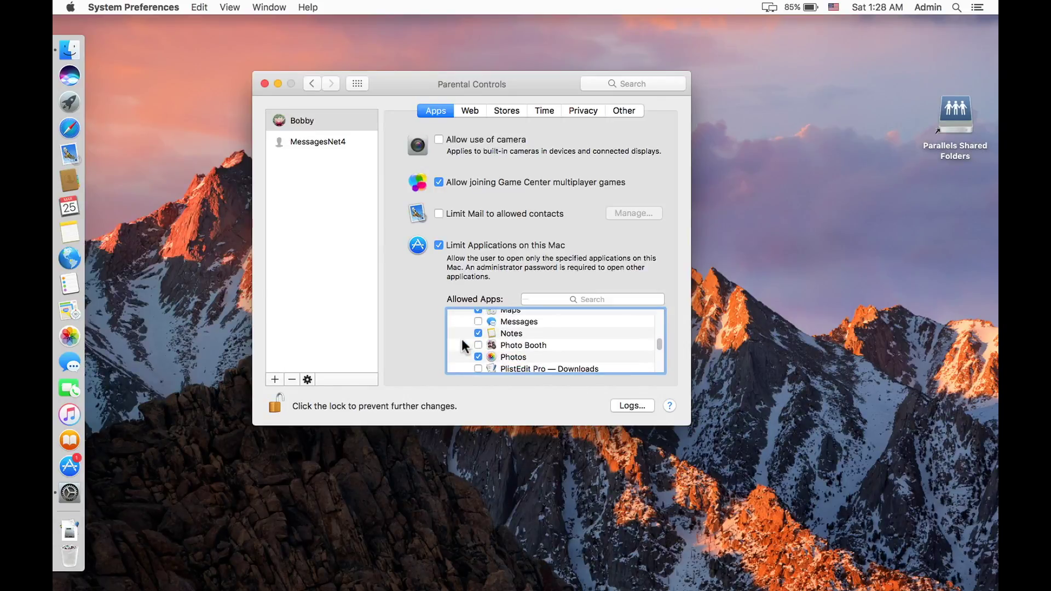
{"action": "scroll", "coordinate": [461, 337], "scroll_direction": "up", "scroll_amount": 10}
{"action": "scroll", "coordinate": [460, 337], "scroll_direction": "up", "scroll_amount": 3}
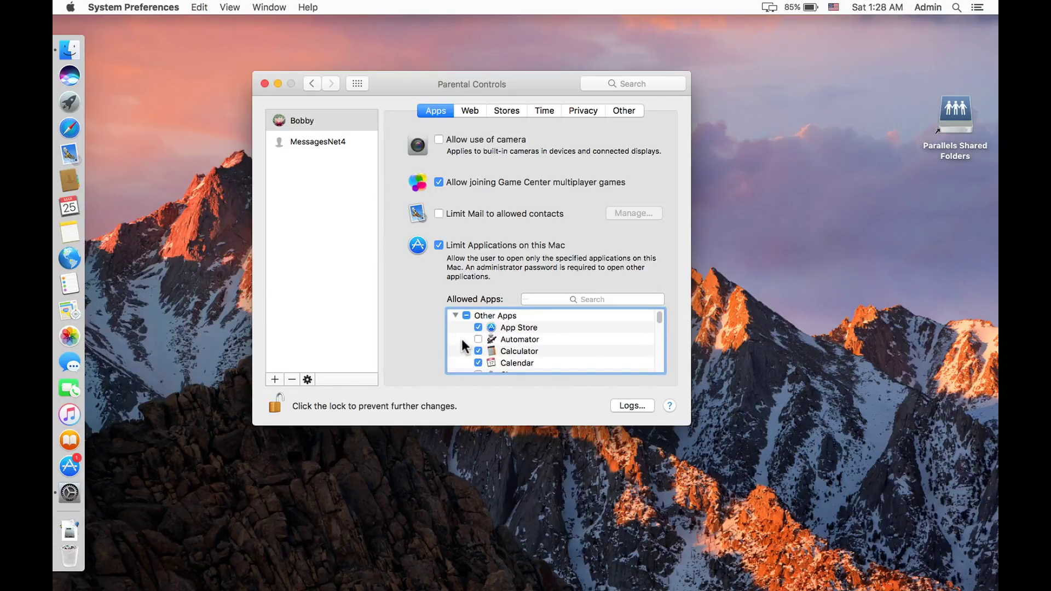
{"action": "left_click", "coordinate": [472, 110]}
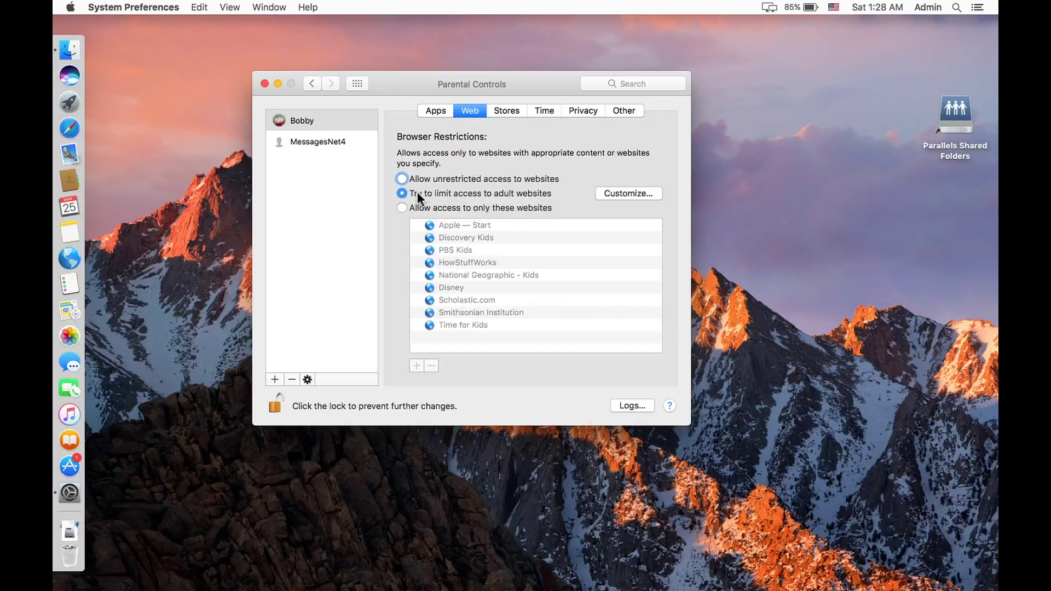
{"action": "left_click", "coordinate": [616, 193]}
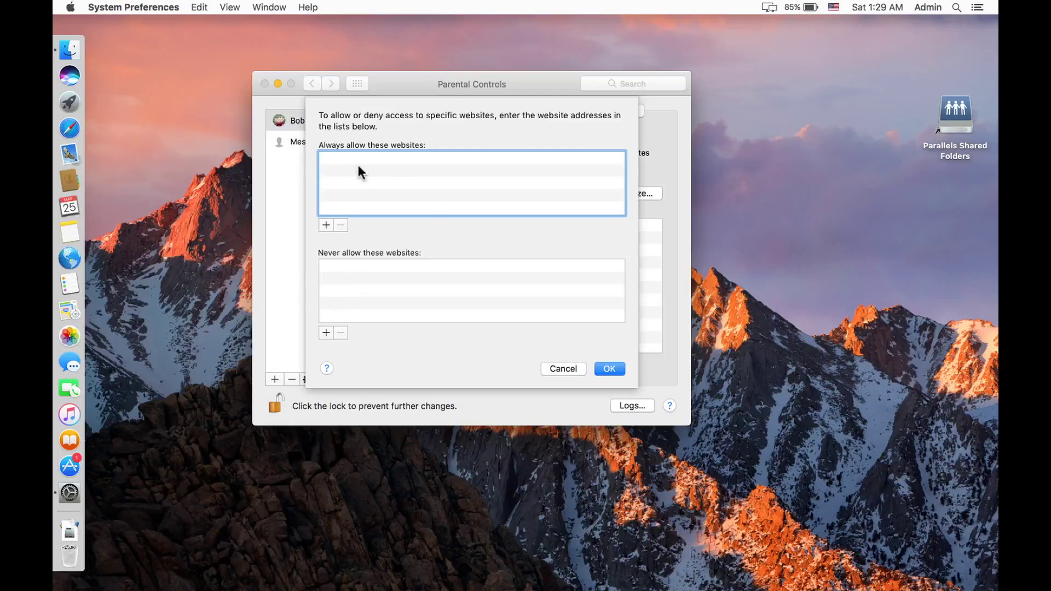
{"action": "left_click", "coordinate": [554, 365]}
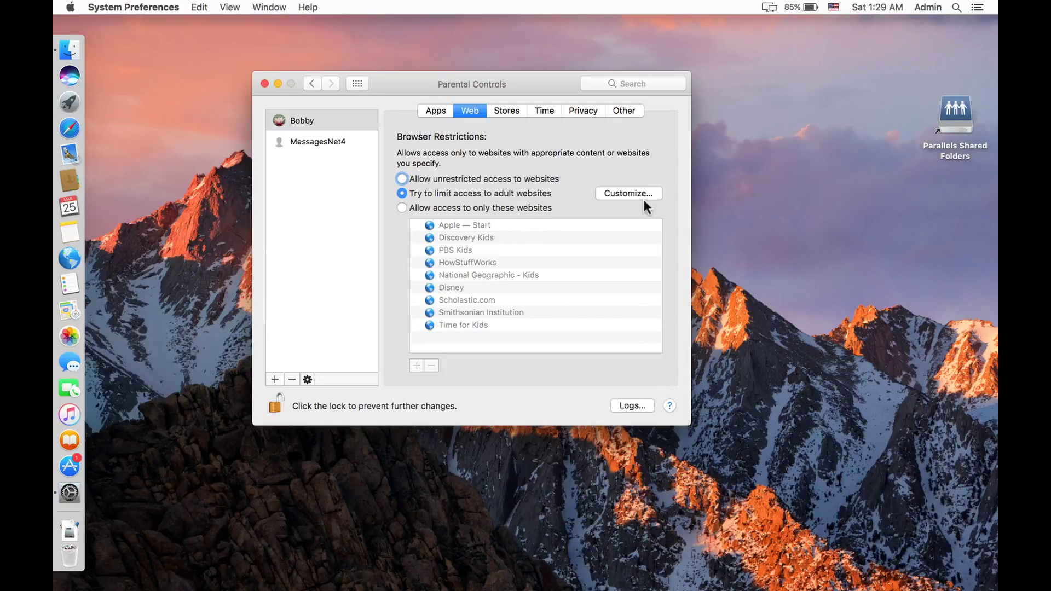
{"action": "left_click", "coordinate": [624, 195]}
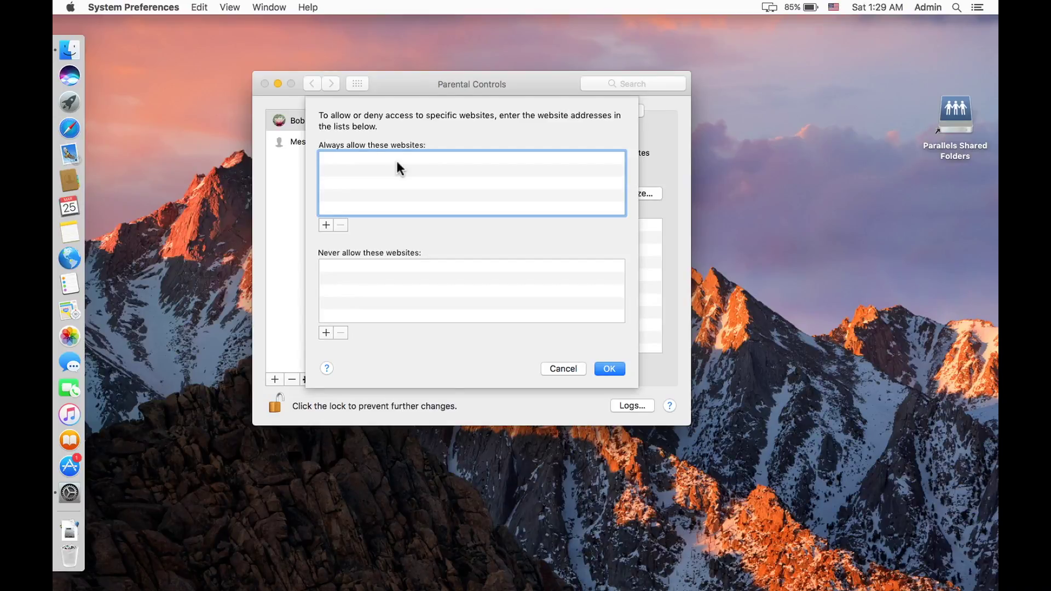
{"action": "left_click", "coordinate": [557, 368]}
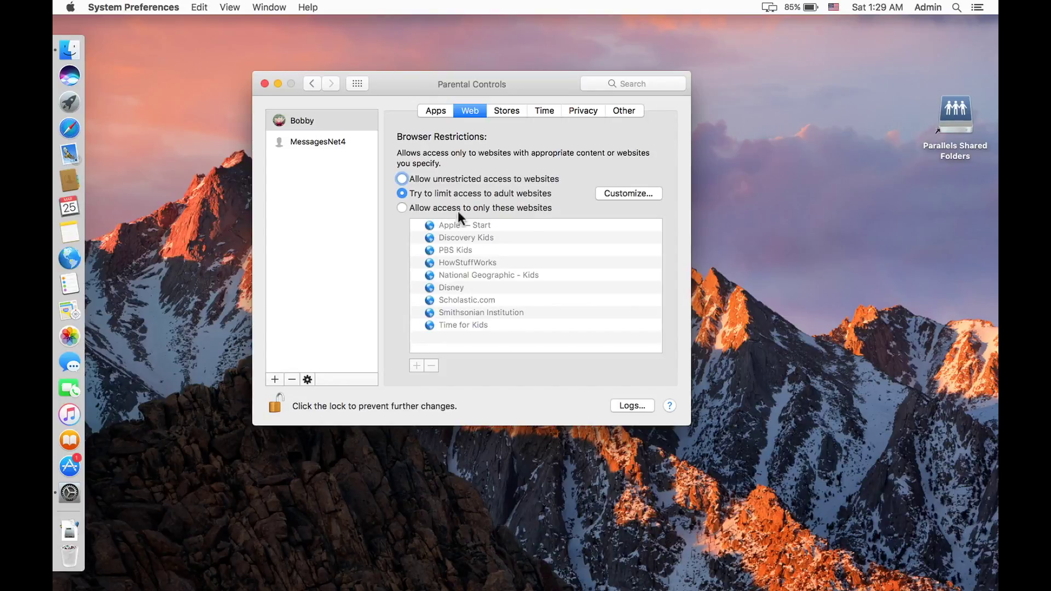
Step: Show the Stores restrictions: movies PG-13, TV shows TV-PG, apps 12+, explicit books restricted
{"action": "left_click", "coordinate": [511, 113]}
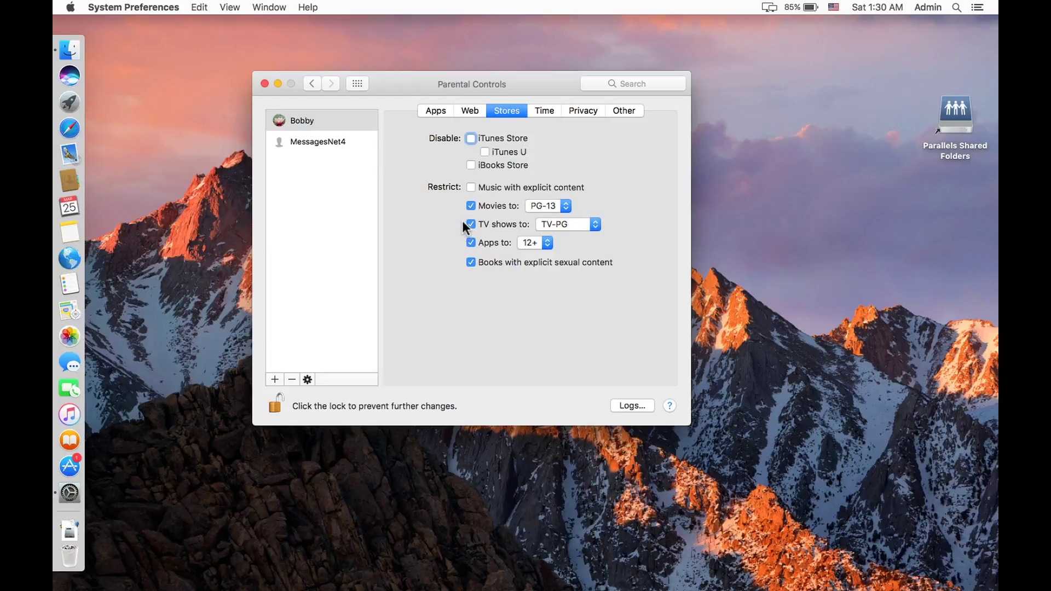
{"action": "left_click", "coordinate": [471, 262]}
Step: Show the Time limits: 4 hours daily on weekdays and weekends, bedtime 10:00 PM–6:00 AM
{"action": "left_click", "coordinate": [540, 110]}
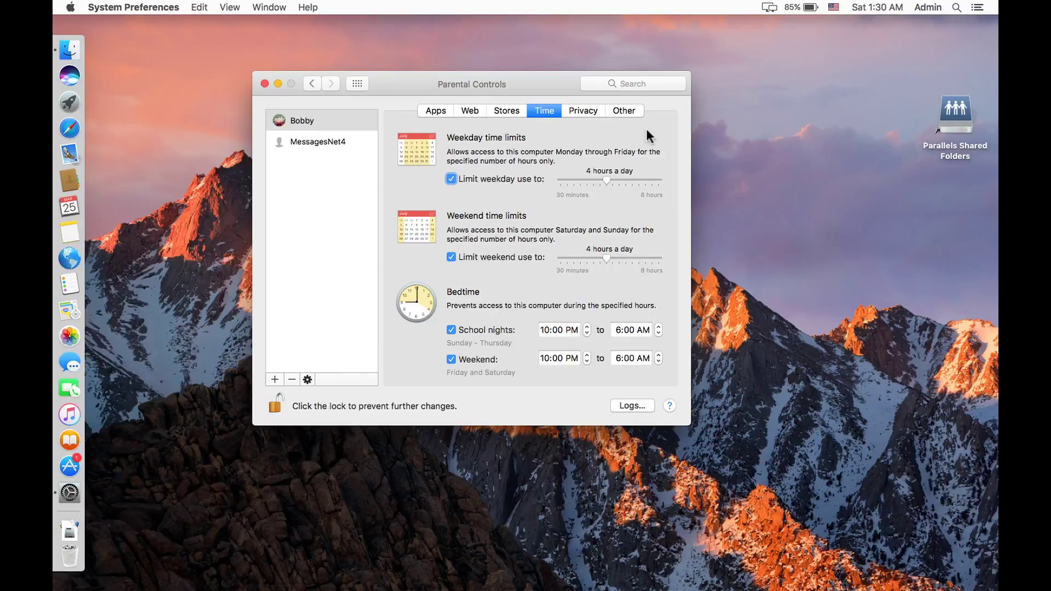
Step: Show the Privacy settings for Contacts, Calendars, Reminders, Twitter, Facebook and Diagnostics
{"action": "left_click", "coordinate": [588, 113]}
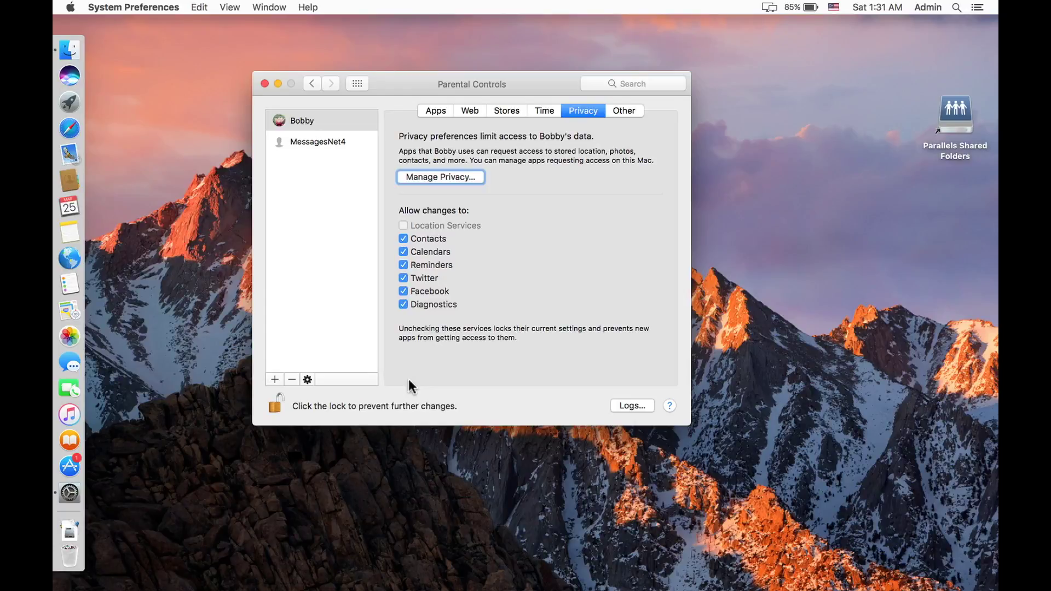
Step: On the Other tab, block CD and DVD burning and prevent the Dock from being modified
{"action": "left_click", "coordinate": [625, 115]}
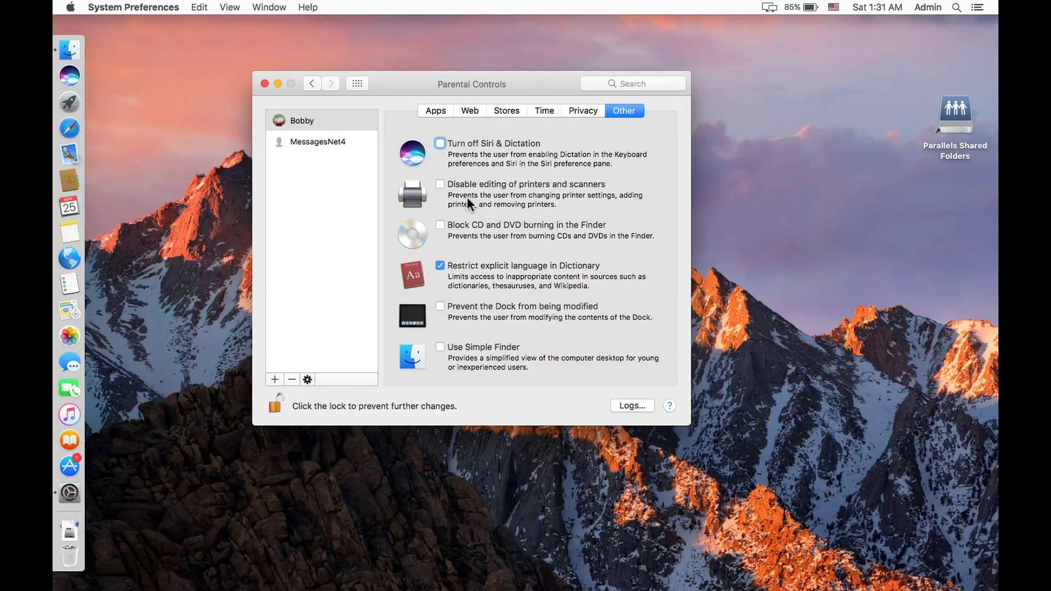
{"action": "left_click", "coordinate": [442, 228]}
{"action": "left_click", "coordinate": [439, 310]}
{"action": "left_click", "coordinate": [275, 405]}
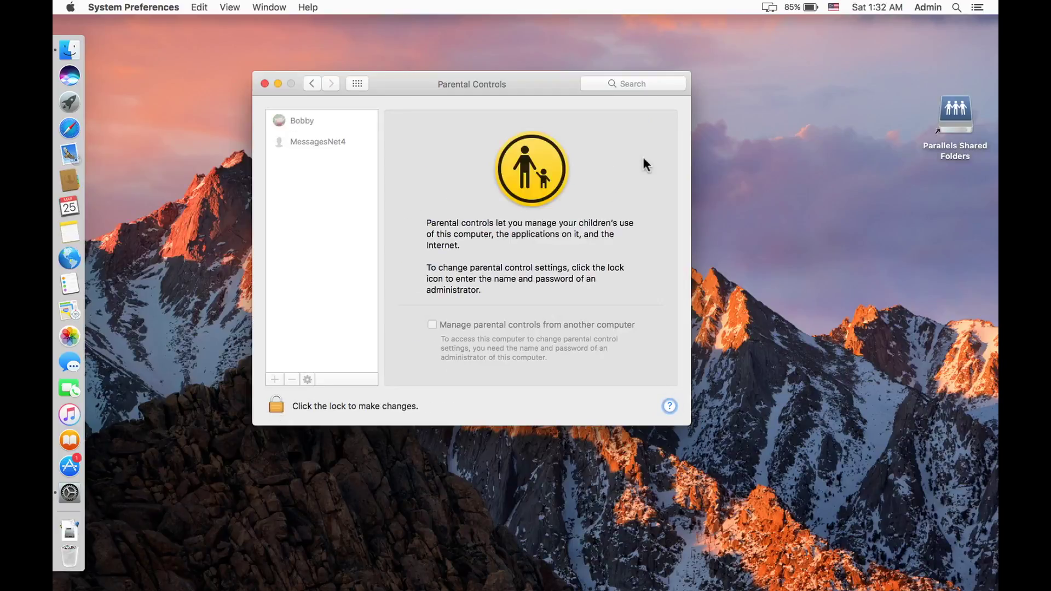
{"action": "left_click", "coordinate": [924, 9]}
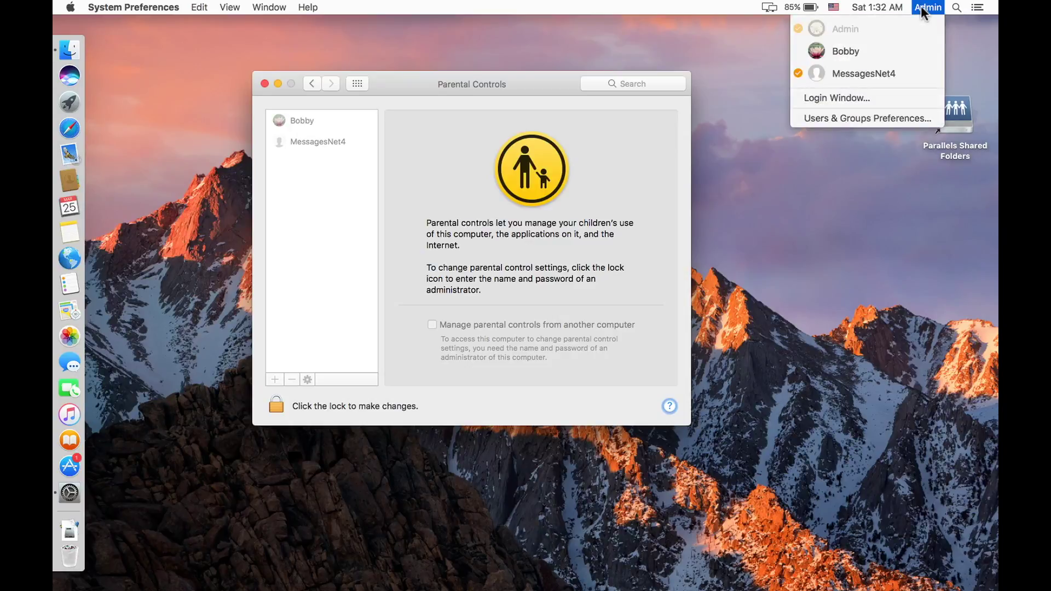
{"action": "left_click", "coordinate": [837, 51]}
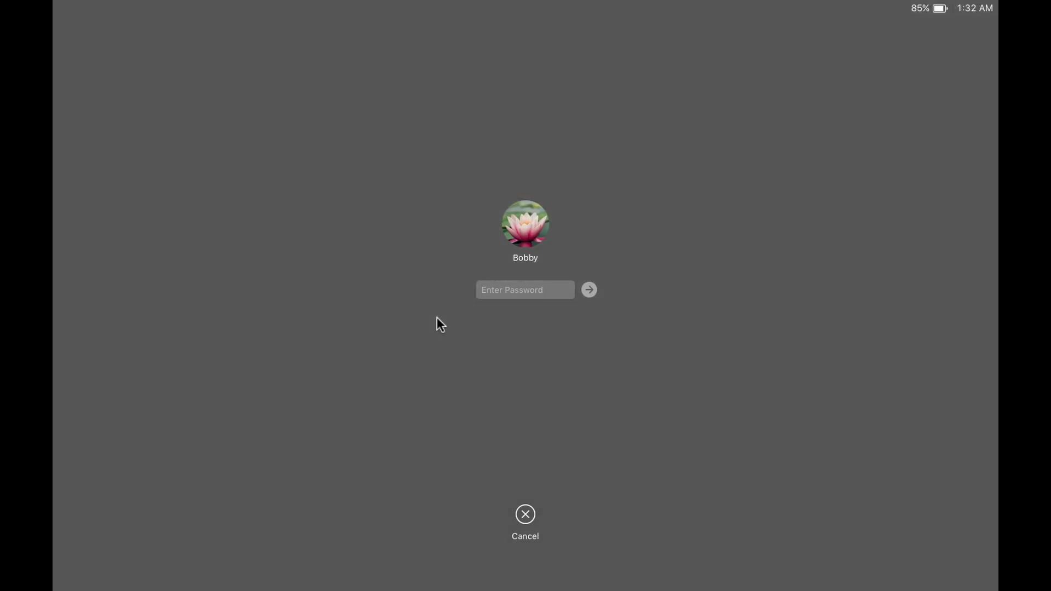
{"action": "left_click", "coordinate": [495, 291]}
{"action": "type", "text": "•••••"}
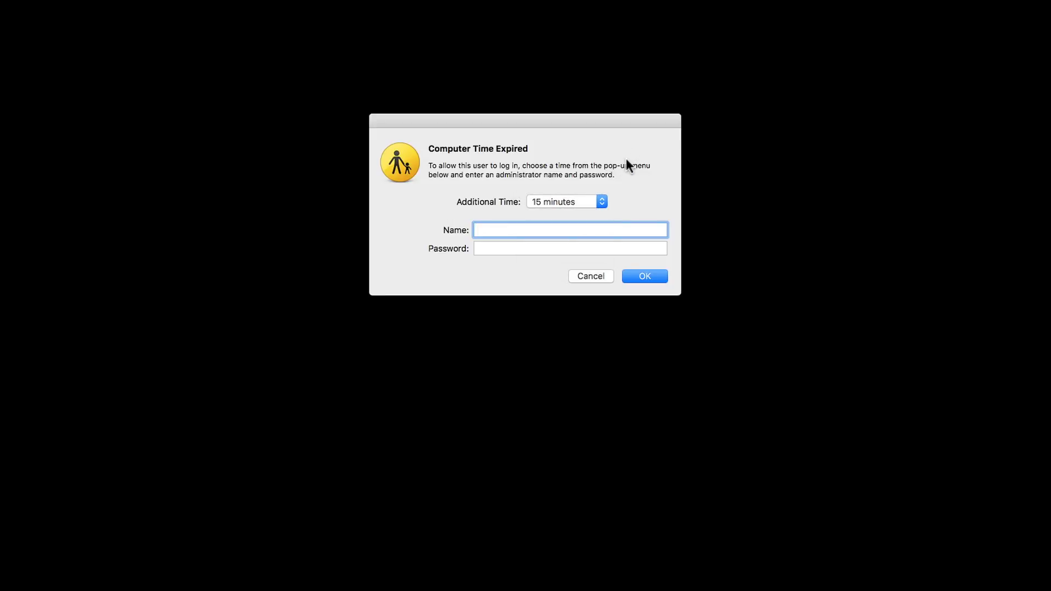
Step: Authenticate as the administrator to grant Bobby 15 more minutes of computer time
{"action": "type", "text": "admin"}
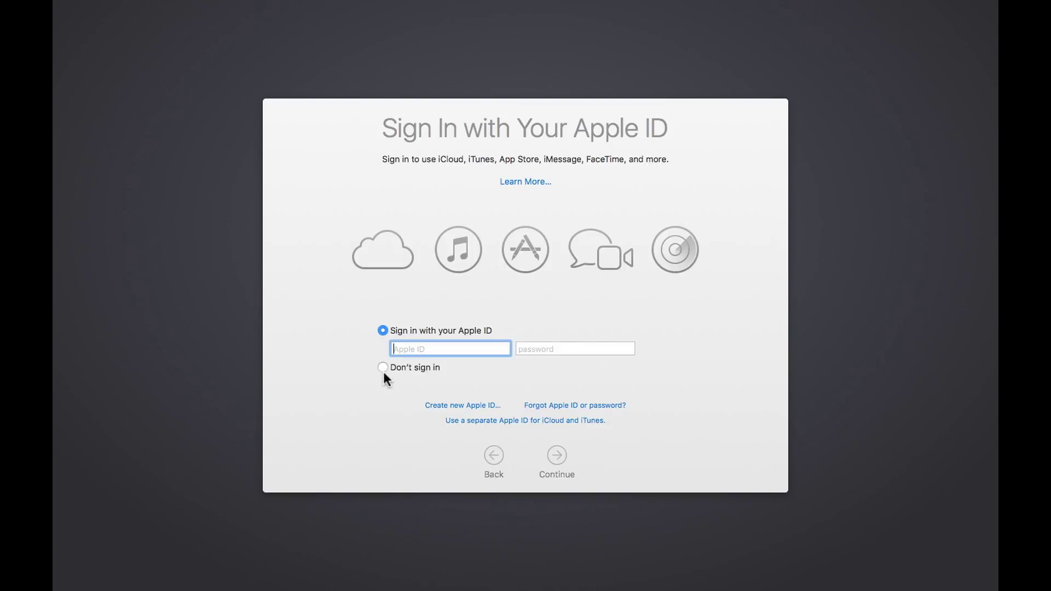
Step: Choose 'Don't sign in' for the Apple ID and confirm skipping it
{"action": "left_click", "coordinate": [383, 367]}
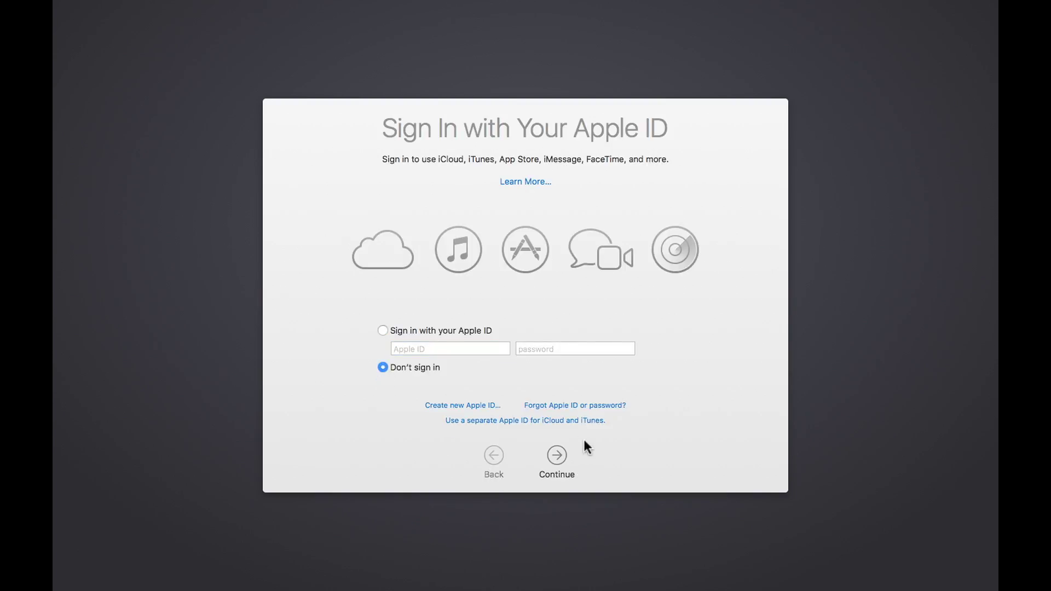
{"action": "left_click", "coordinate": [557, 455]}
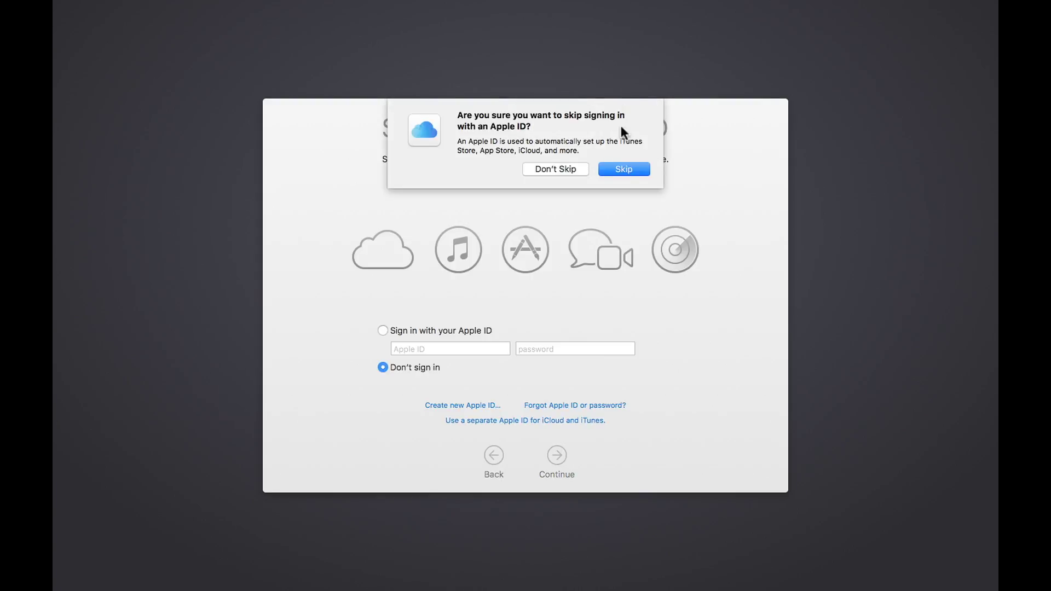
{"action": "left_click", "coordinate": [622, 169]}
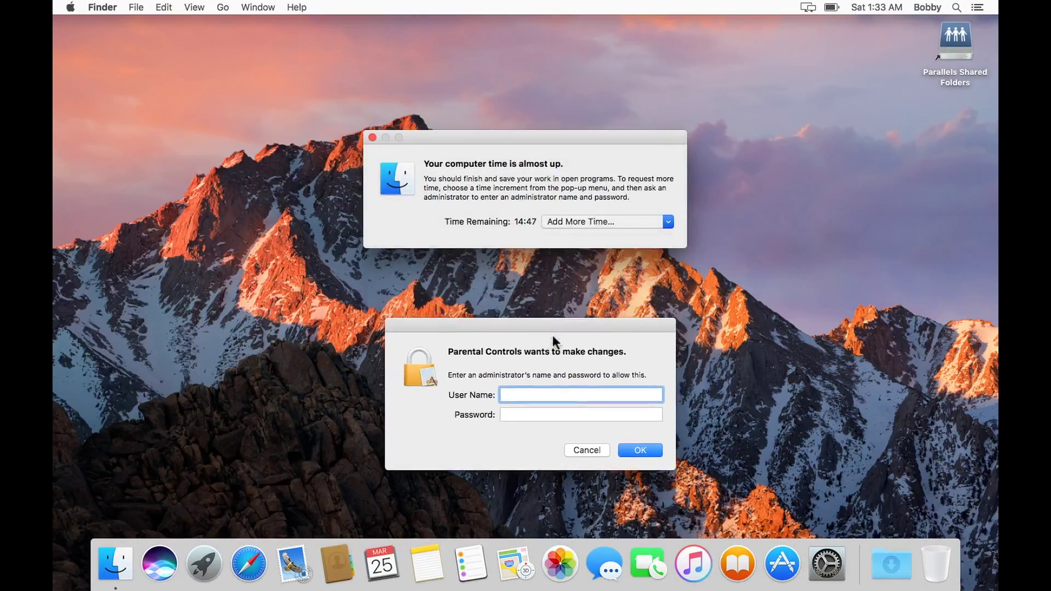
Step: Approve the Parental Controls request with administrator credentials and park the time warning below the menu bar
{"action": "type", "text": "admin"}
{"action": "left_click", "coordinate": [573, 412]}
{"action": "type", "text": "•••••••"}
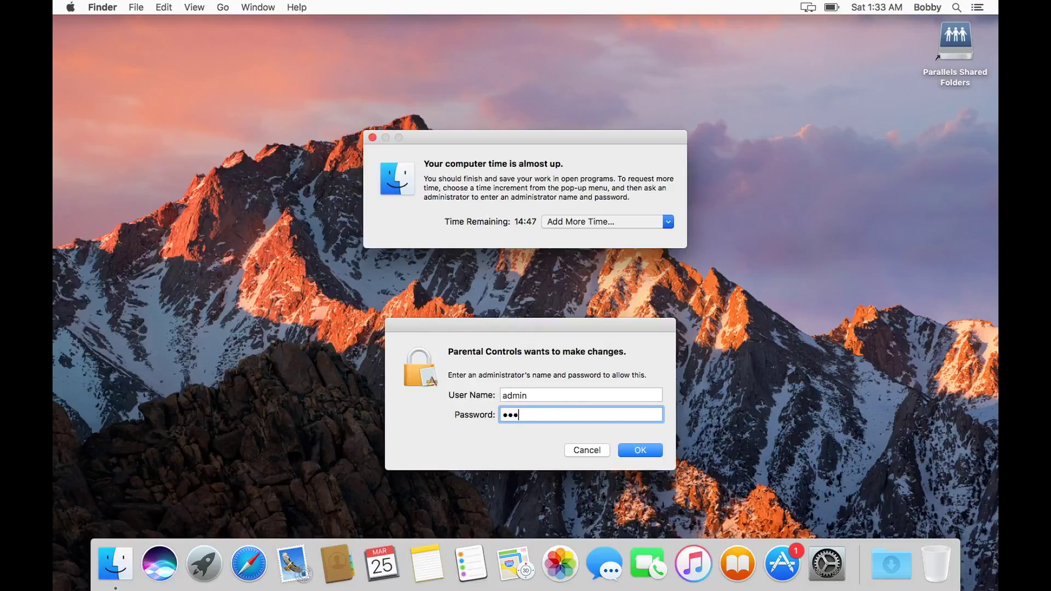
{"action": "key", "text": "Return"}
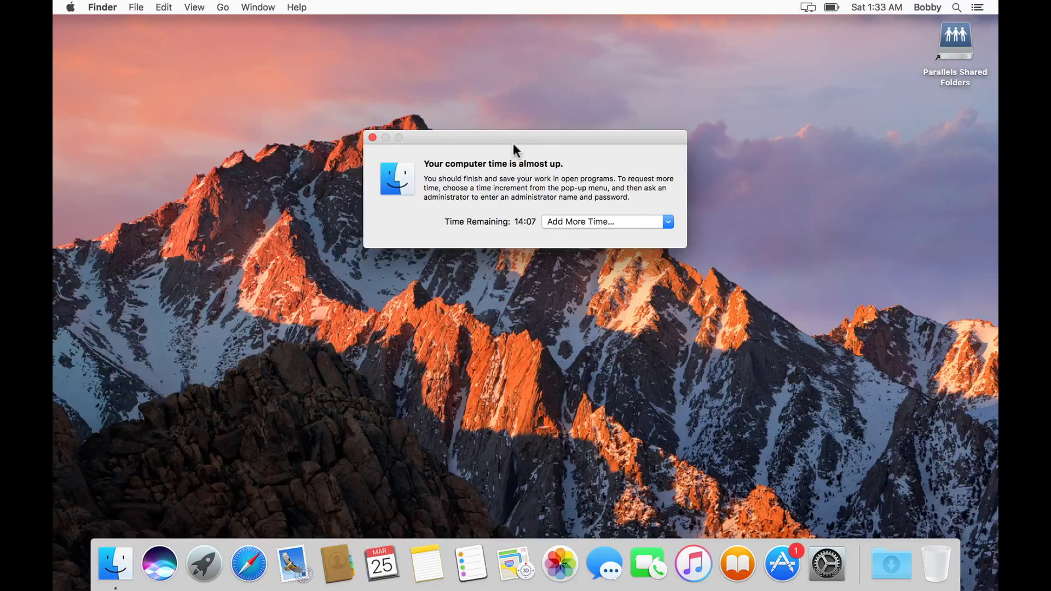
{"action": "left_click_drag", "start_coordinate": [513, 139], "coordinate": [534, 97]}
{"action": "left_click_drag", "start_coordinate": [552, 19], "coordinate": [544, 39]}
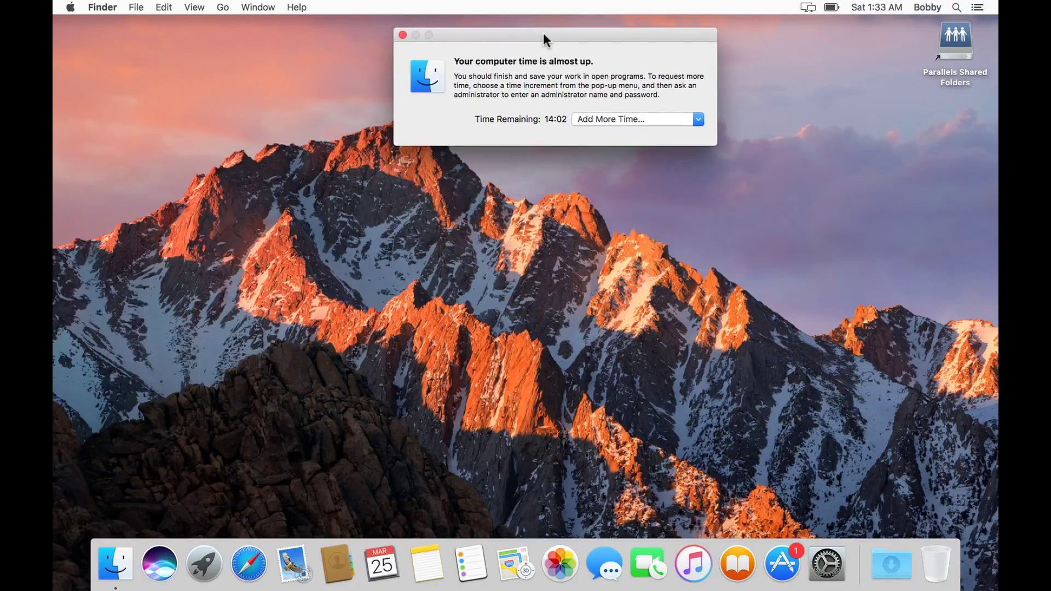
Step: Launch Safari and grant it Always Allow for the managed account with administrator credentials
{"action": "left_click", "coordinate": [490, 321]}
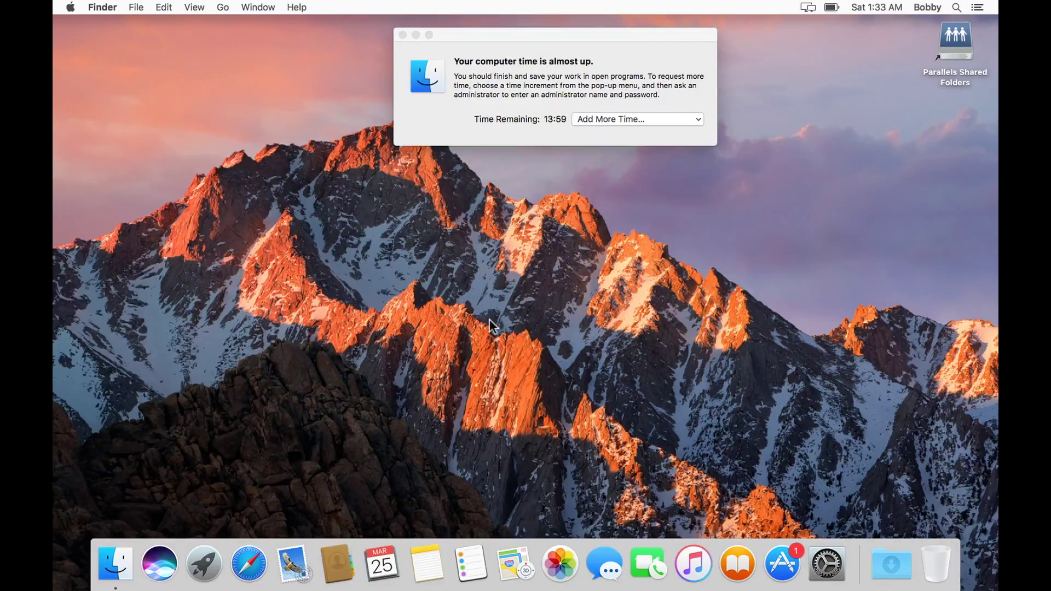
{"action": "left_click", "coordinate": [247, 564]}
{"action": "left_click", "coordinate": [615, 202]}
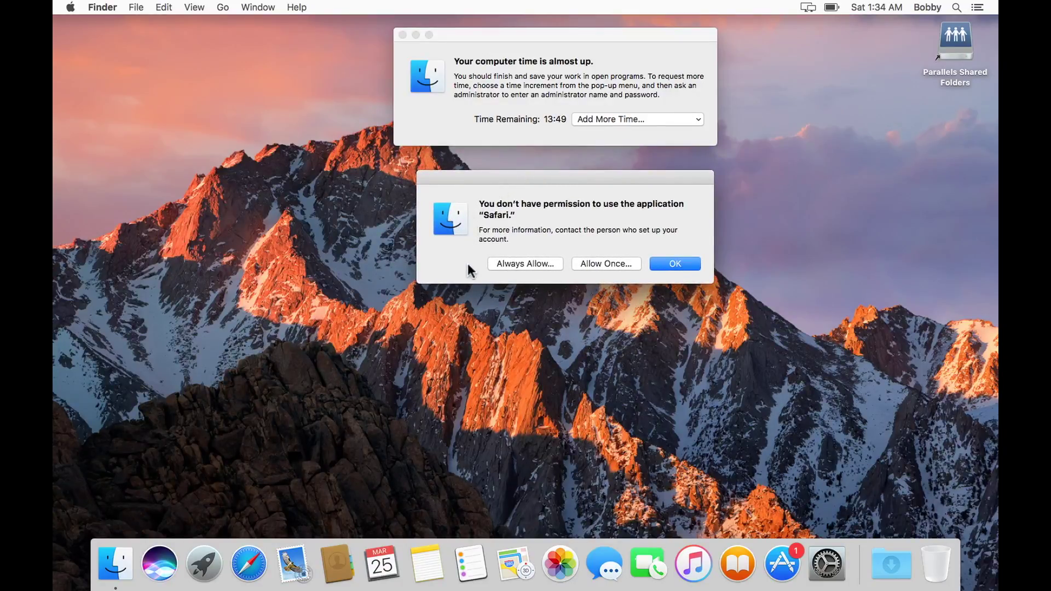
{"action": "left_click", "coordinate": [503, 263]}
{"action": "type", "text": "admin"}
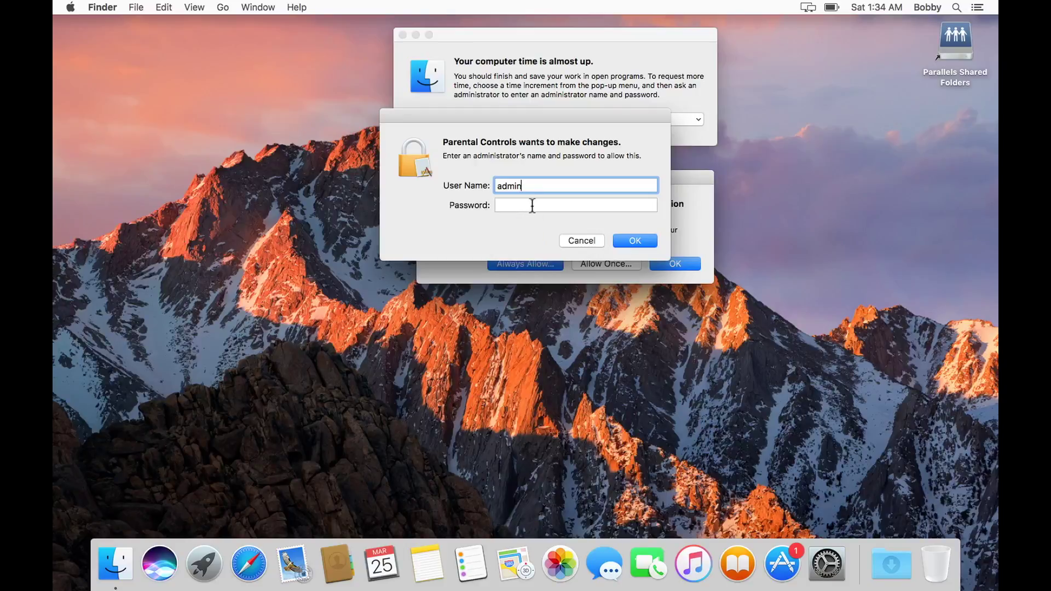
{"action": "left_click", "coordinate": [530, 205]}
{"action": "type", "text": "•••••"}
{"action": "left_click", "coordinate": [638, 239]}
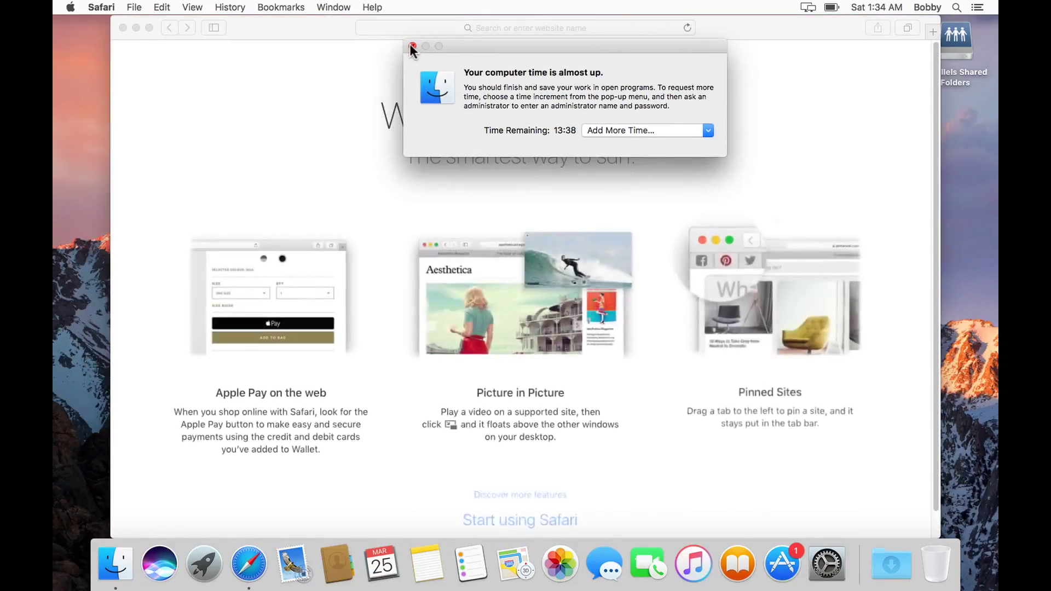
Step: Dismiss the time warning and try launching System Preferences, bringing up its permission options
{"action": "left_click", "coordinate": [408, 36]}
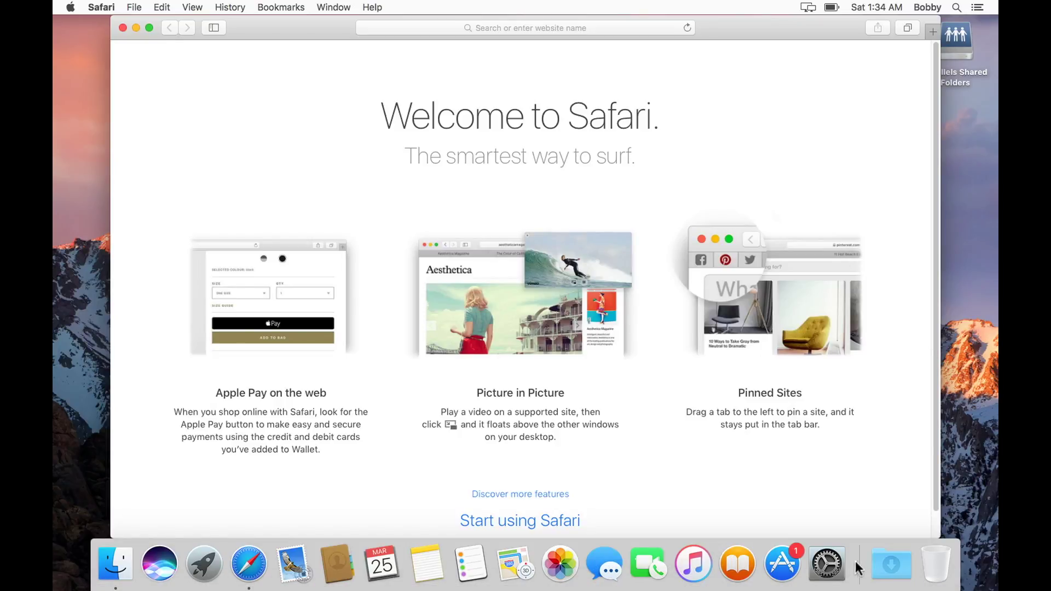
{"action": "left_click", "coordinate": [821, 572]}
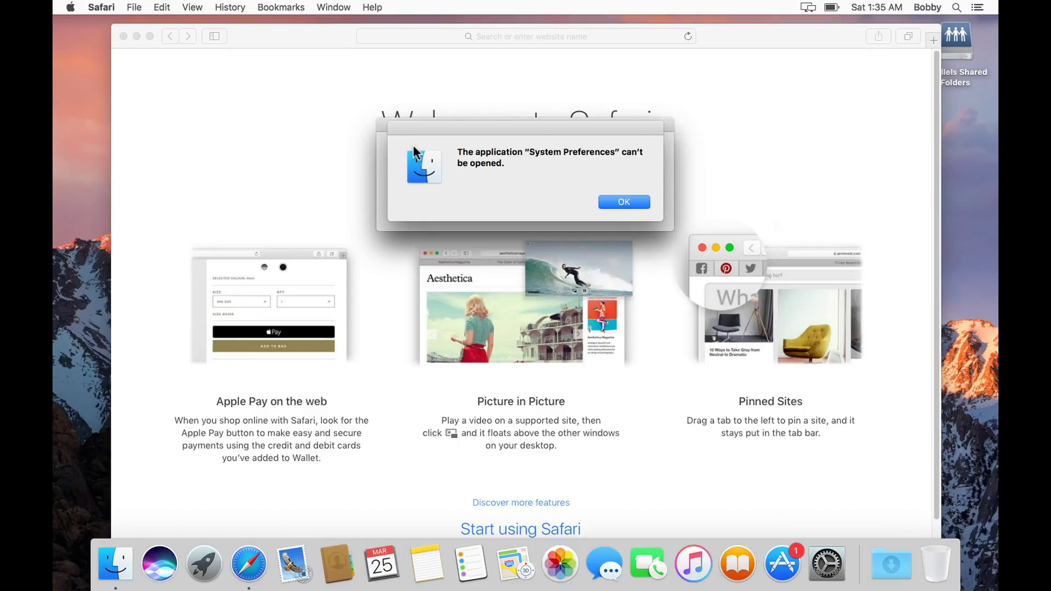
{"action": "left_click", "coordinate": [629, 204]}
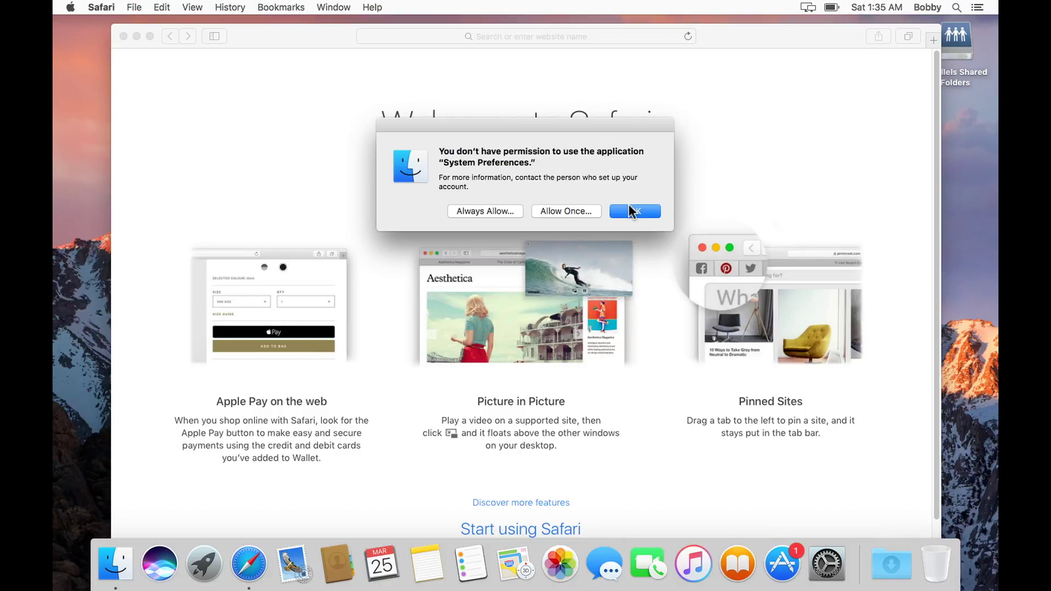
Step: Decline System Preferences access, load playboy.com to see it blocked, then close Safari
{"action": "left_click", "coordinate": [631, 210]}
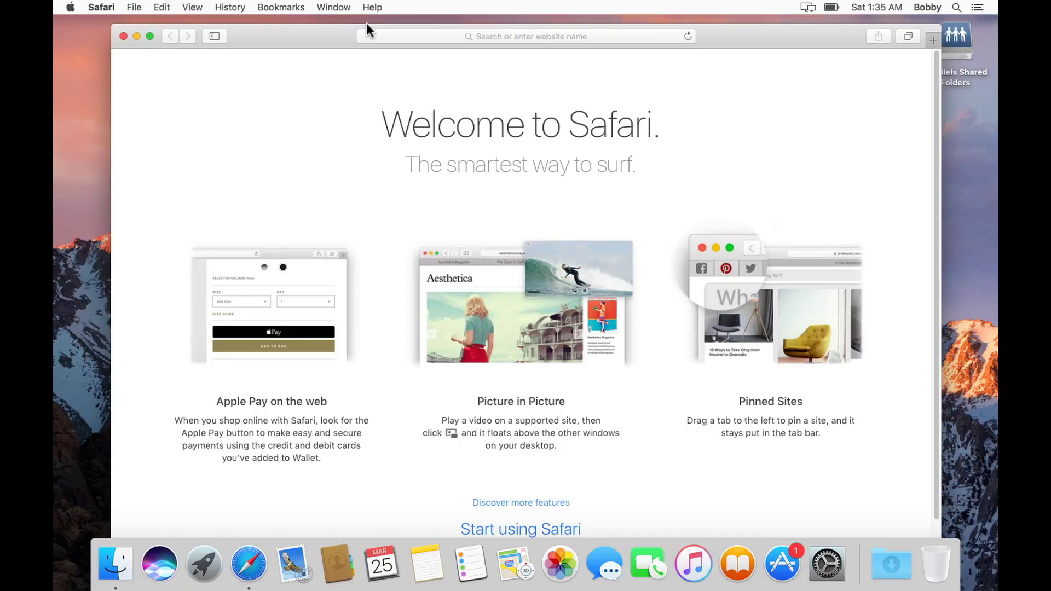
{"action": "left_click_drag", "start_coordinate": [267, 42], "coordinate": [280, 61]}
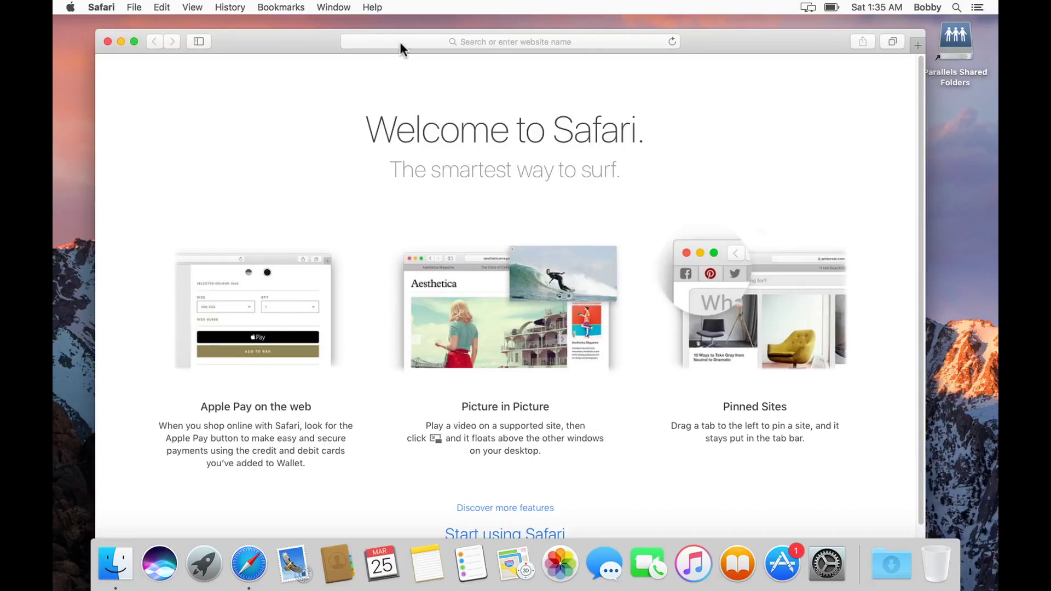
{"action": "left_click", "coordinate": [402, 42]}
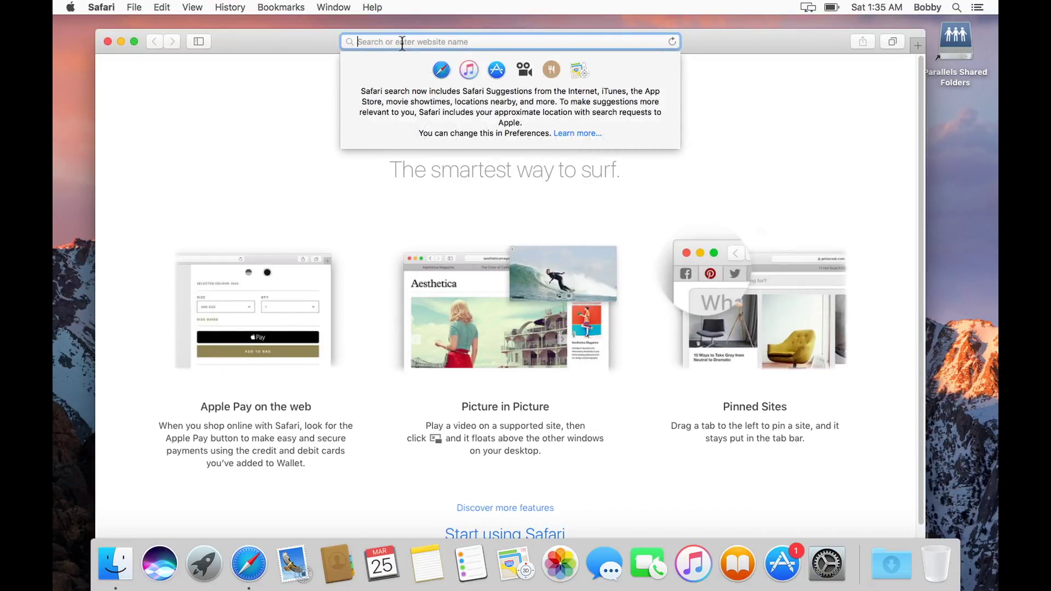
{"action": "type", "text": "pl"}
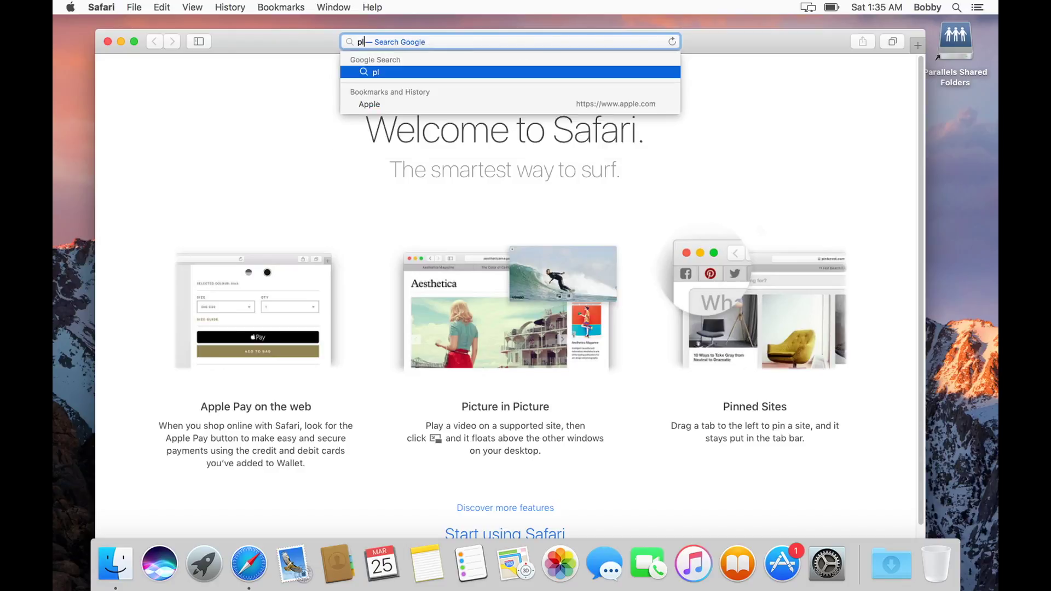
{"action": "type", "text": "ayboy"}
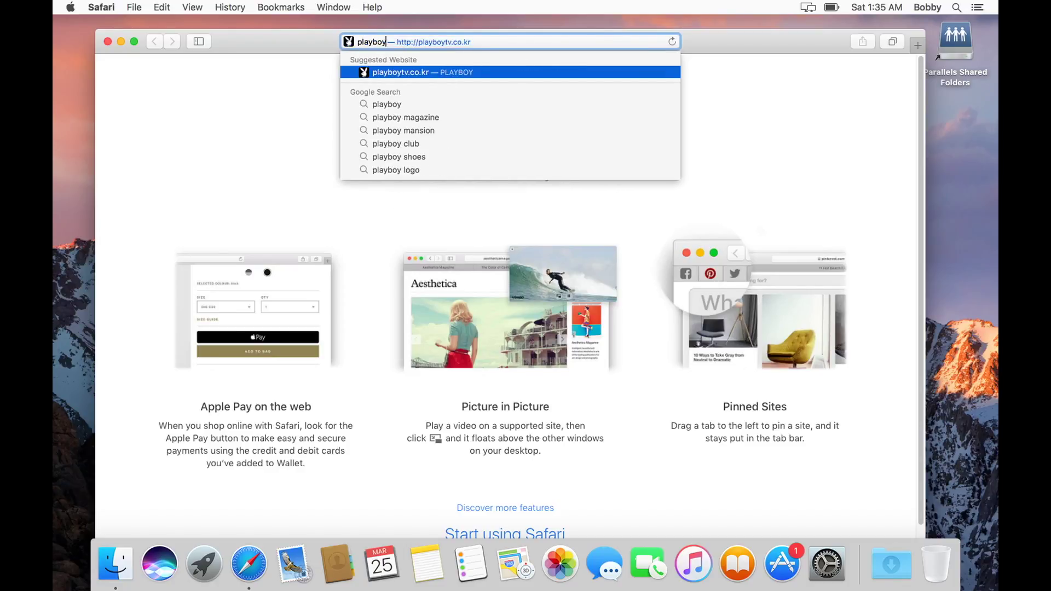
{"action": "type", "text": ".com"}
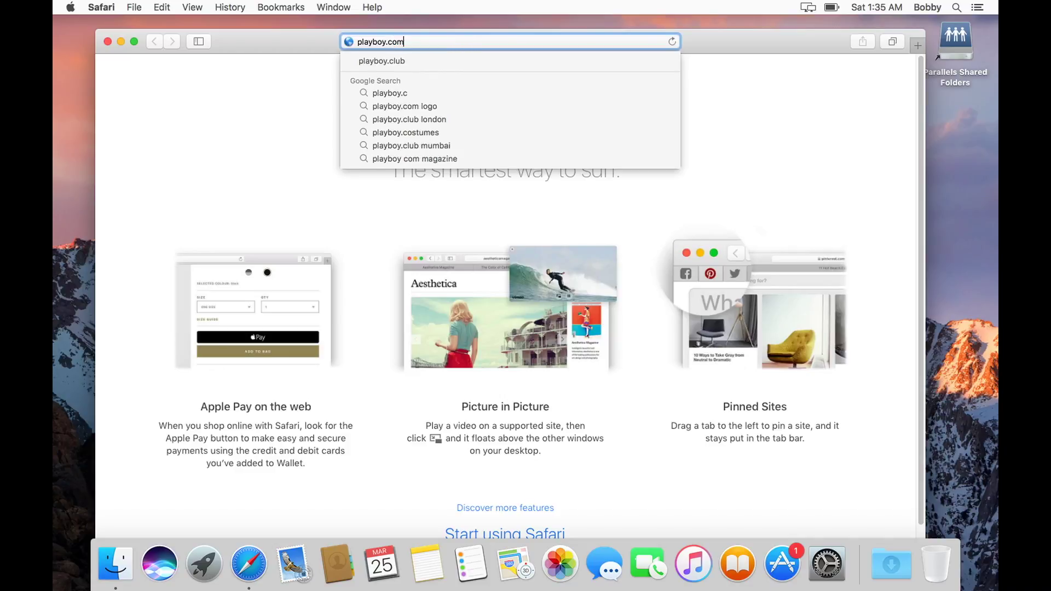
{"action": "key", "text": "Return"}
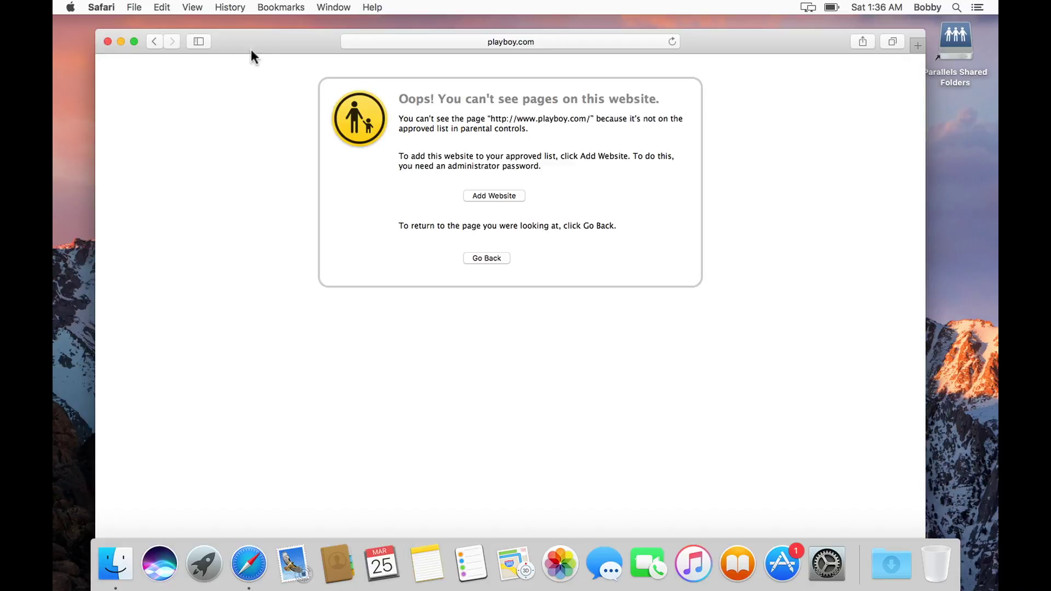
{"action": "left_click_drag", "start_coordinate": [274, 51], "coordinate": [275, 16]}
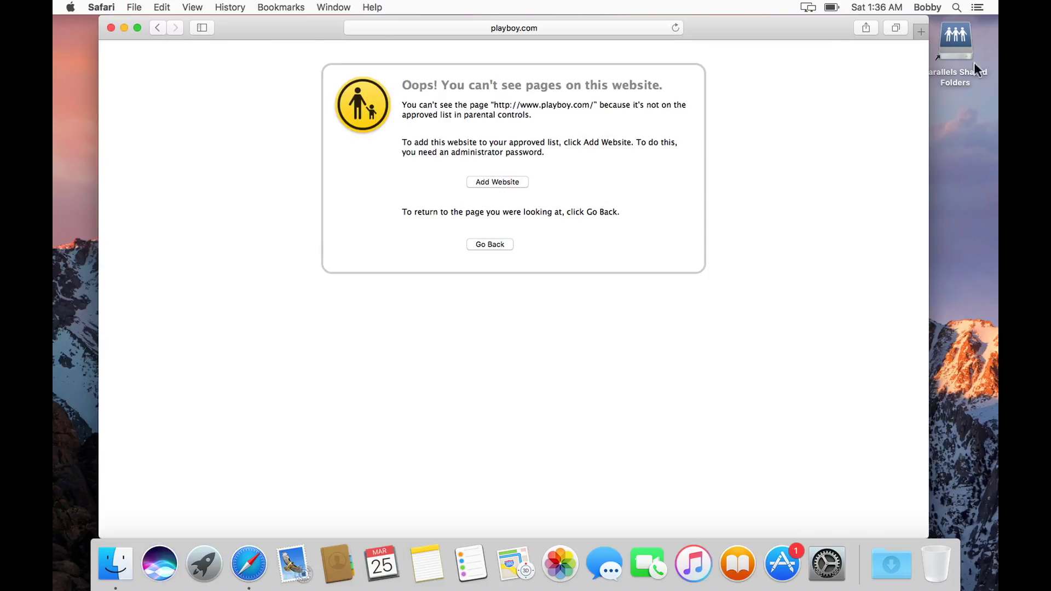
{"action": "left_click", "coordinate": [110, 28]}
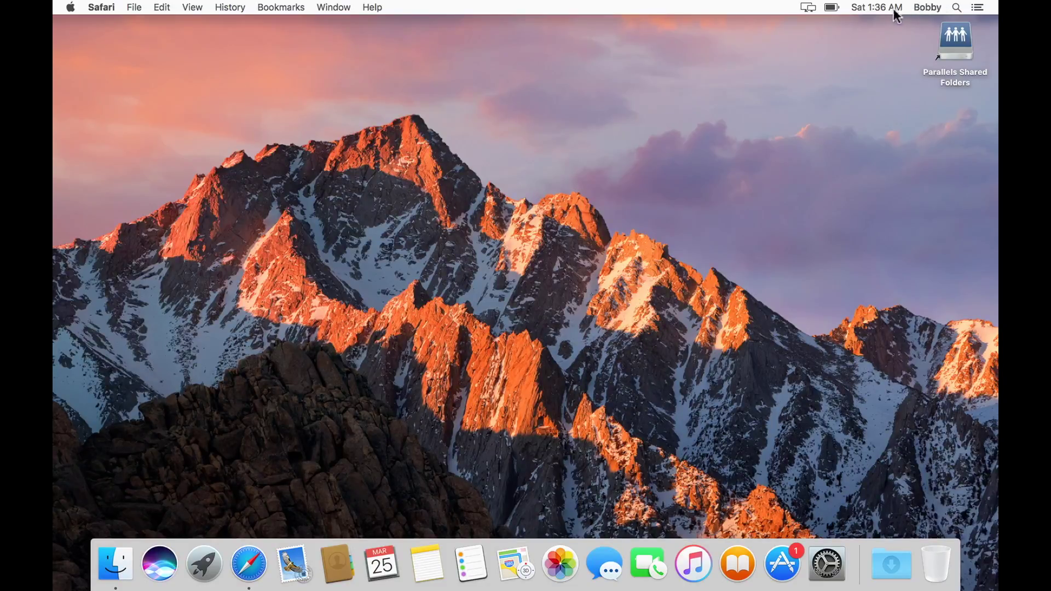
Step: Open the fast user switching list from the account name in the menu bar
{"action": "left_click", "coordinate": [919, 6]}
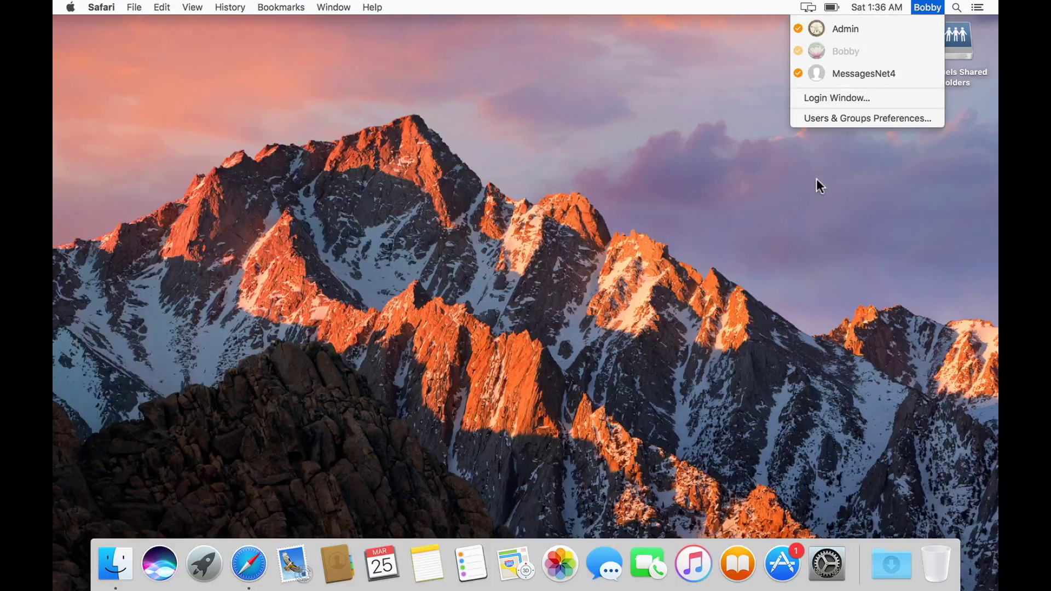